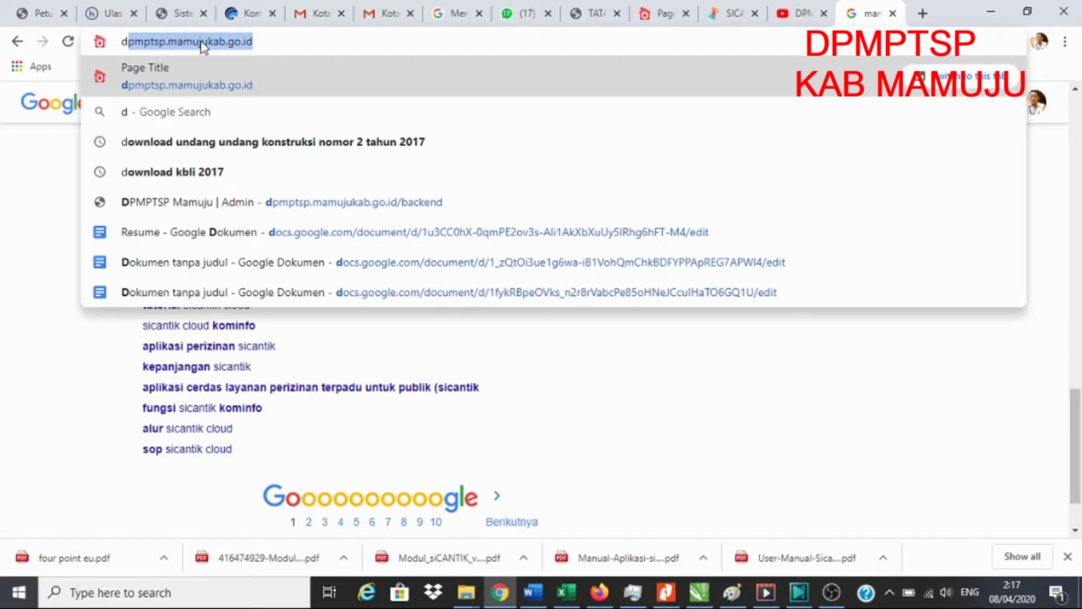
- Load the DPMPTSP Kab. Mamuju portal at dpmptsp.mamujukab.go.id from the address-bar suggestion
{"action": "left_click", "coordinate": [287, 40]}
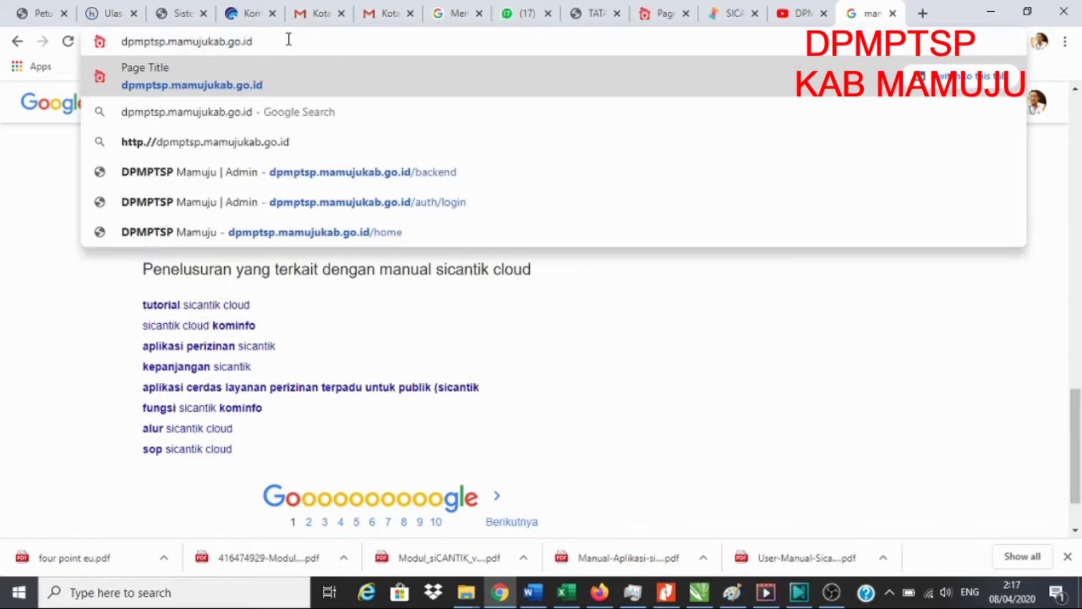
{"action": "left_click", "coordinate": [284, 62]}
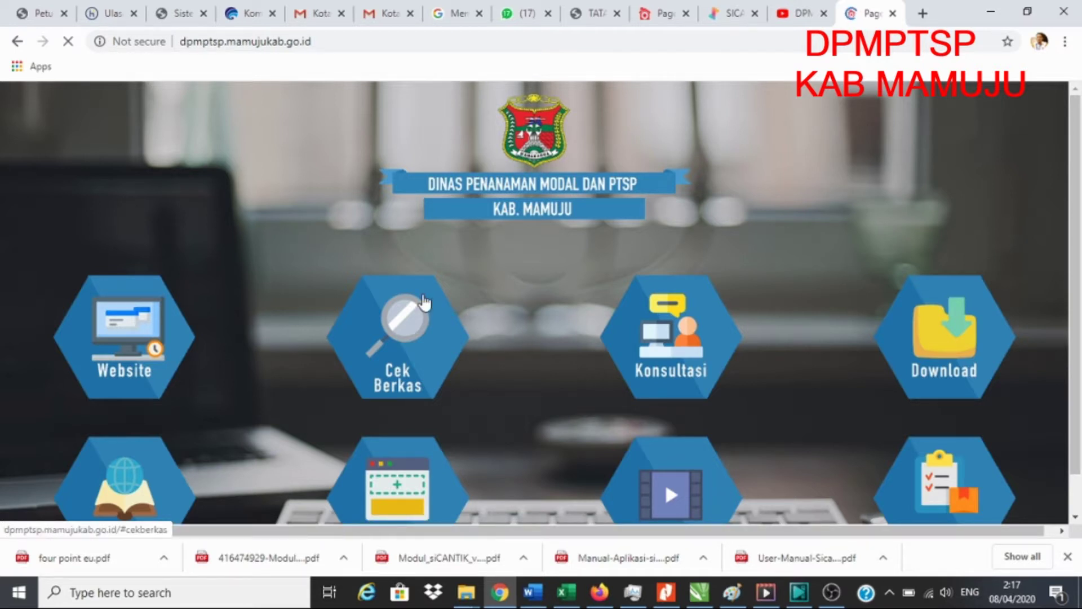
- Scroll down the portal and choose the Daftar tile to reach the SiCantik registration page
{"action": "scroll", "coordinate": [586, 321], "scroll_direction": "down", "scroll_amount": 1}
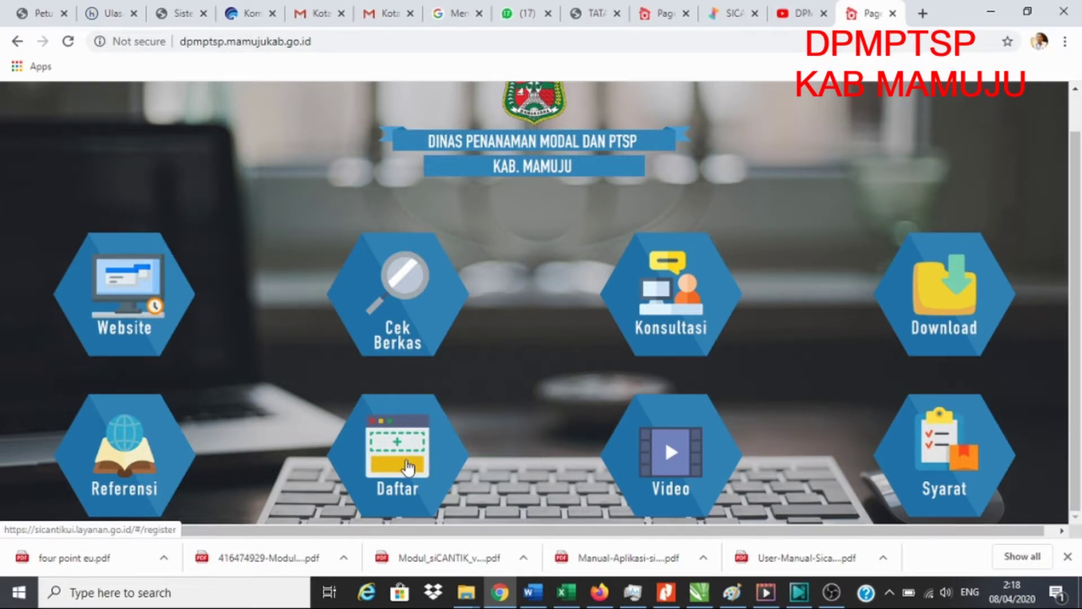
{"action": "left_click", "coordinate": [405, 462]}
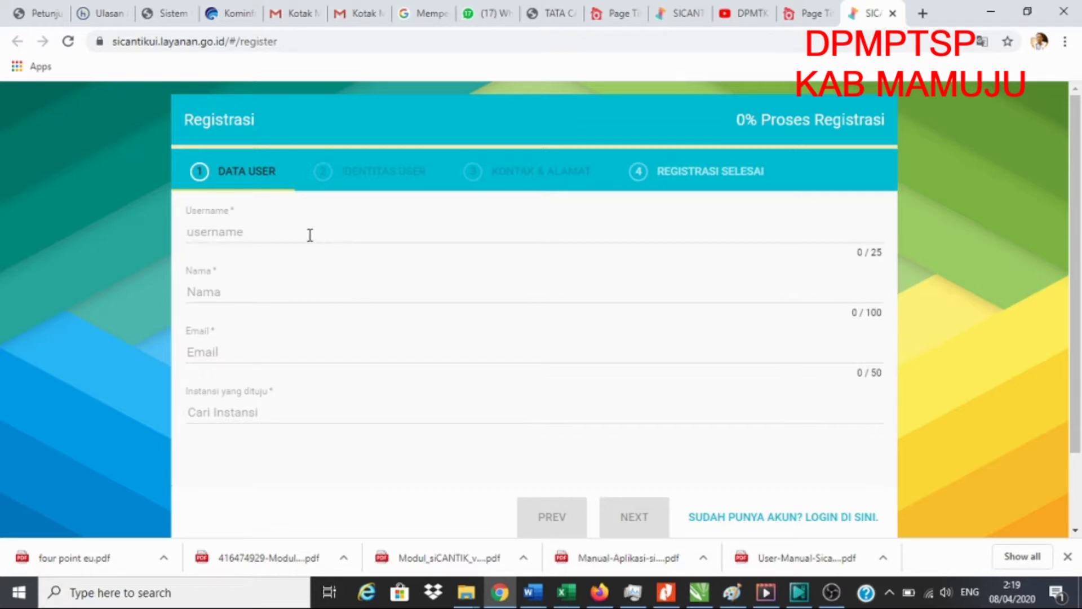
- Look over the Username, Nama and Email fields and the agency list, then close it
{"action": "left_click", "coordinate": [293, 230]}
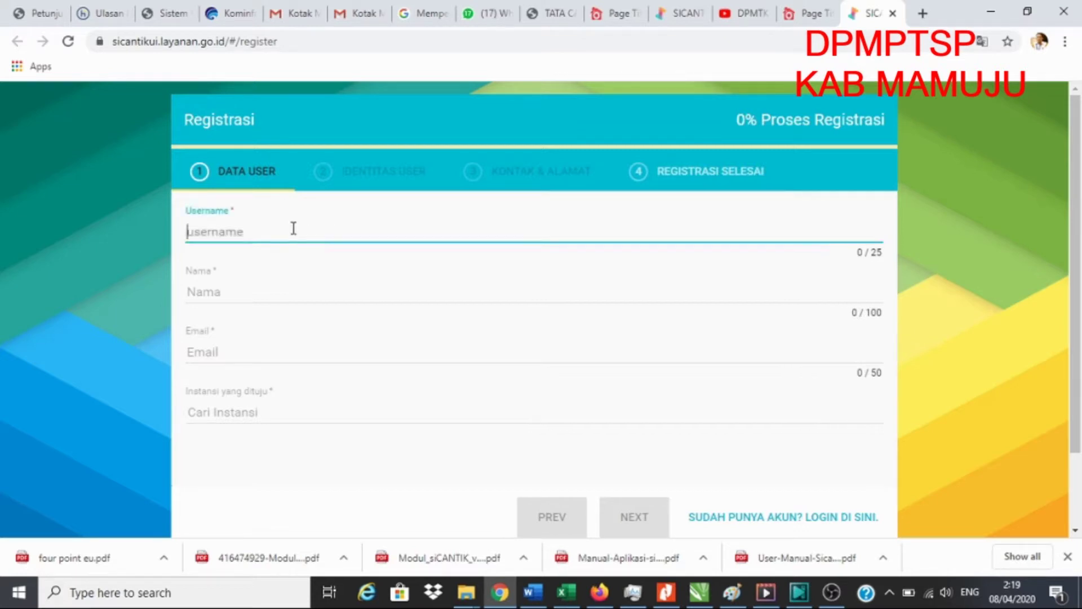
{"action": "left_click", "coordinate": [253, 290]}
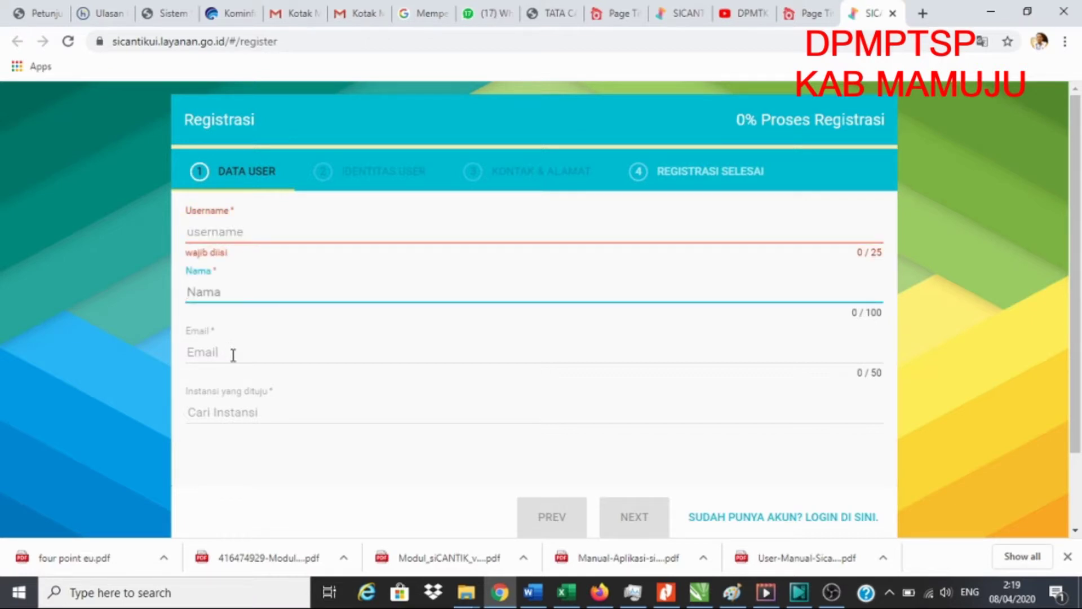
{"action": "left_click", "coordinate": [234, 354]}
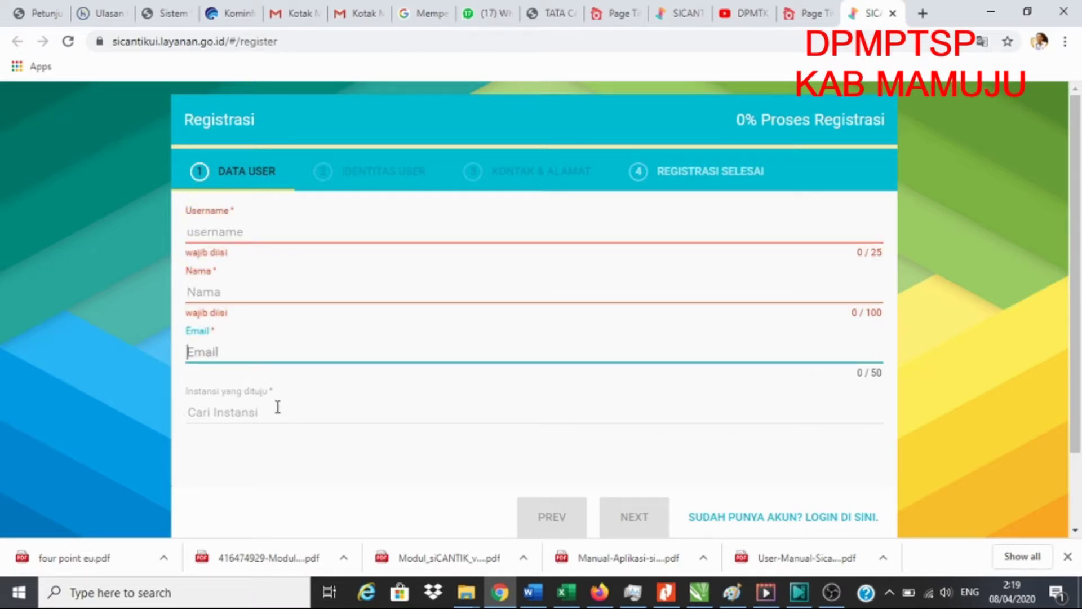
{"action": "scroll", "coordinate": [277, 412], "scroll_direction": "down", "scroll_amount": 2}
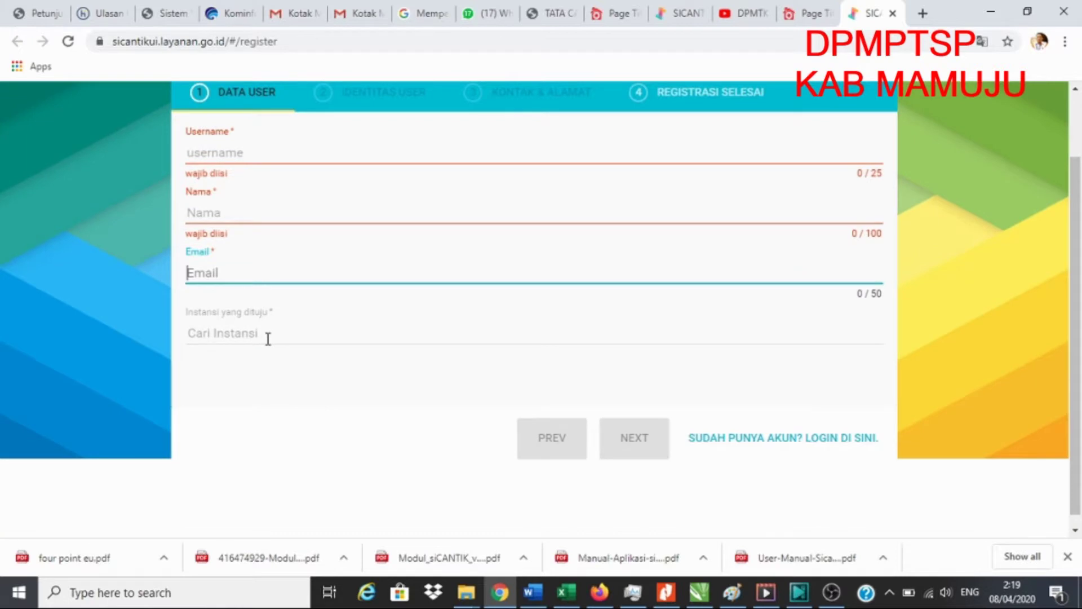
{"action": "left_click", "coordinate": [268, 339]}
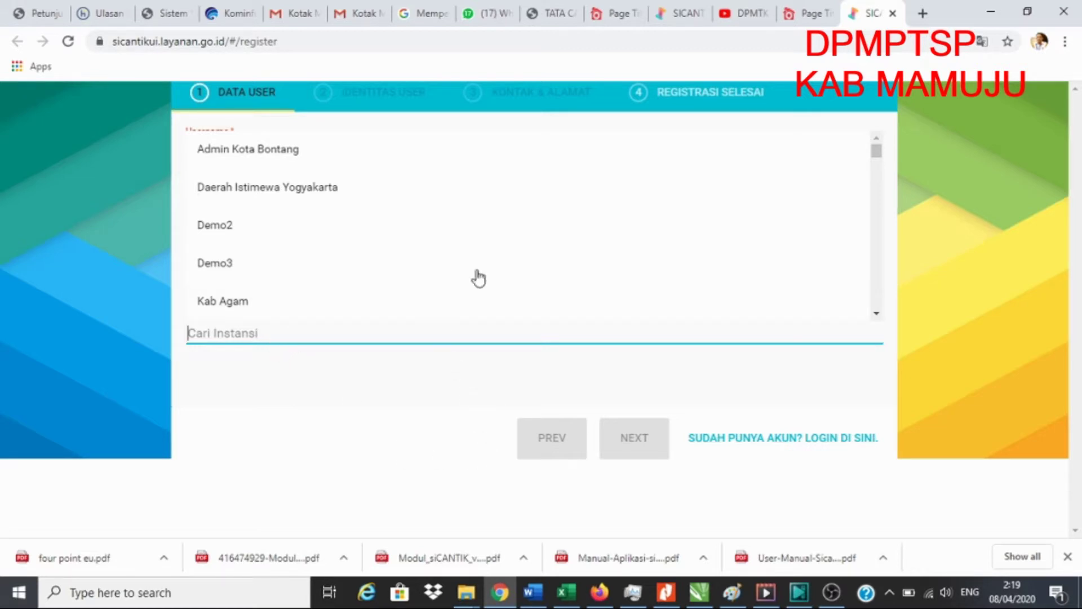
{"action": "left_click", "coordinate": [905, 250]}
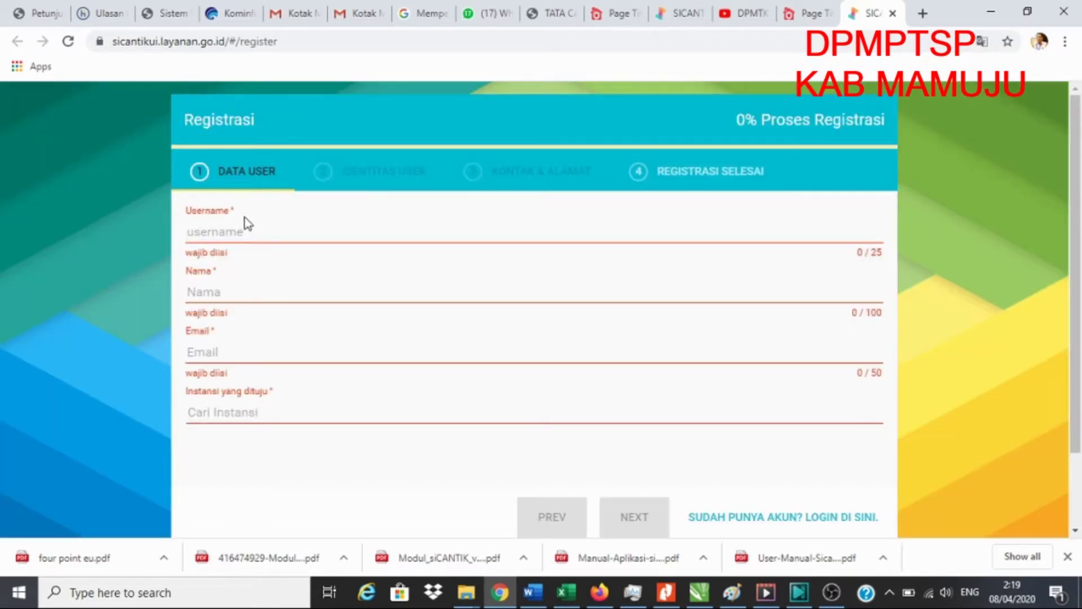
- Enter a username and the applicant's full name in the Data User fields
{"action": "left_click", "coordinate": [233, 232]}
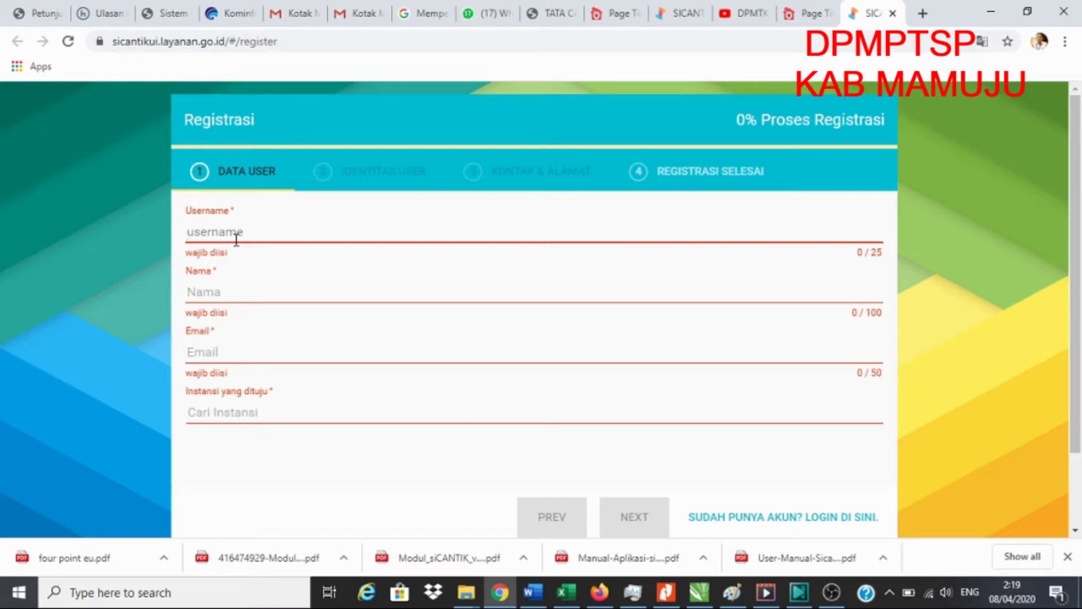
{"action": "type", "text": "juk"}
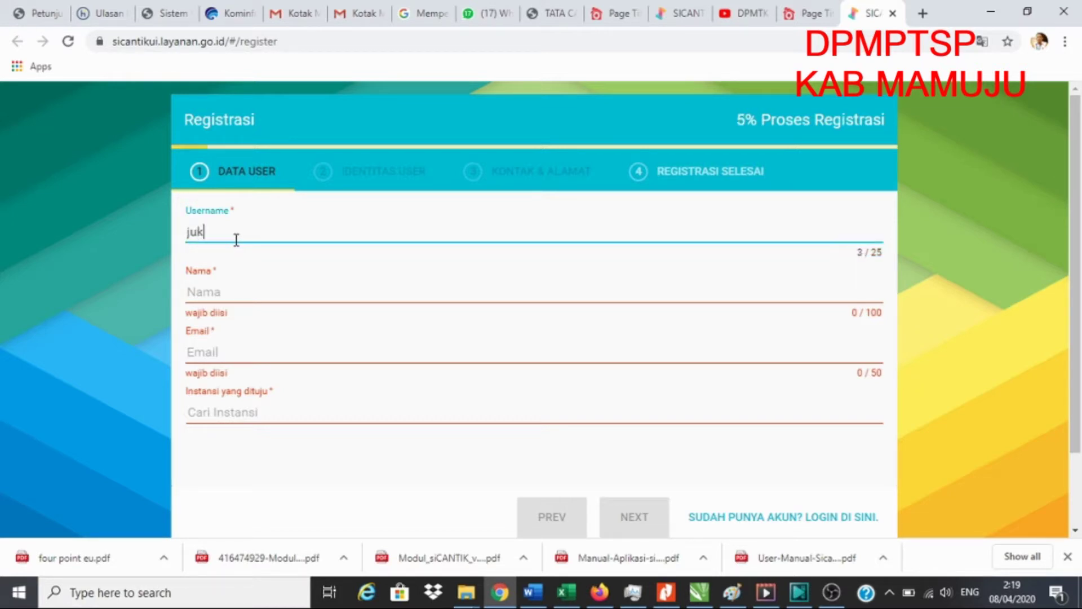
{"action": "type", "text": "ibm2020"}
{"action": "double_click", "coordinate": [235, 234]}
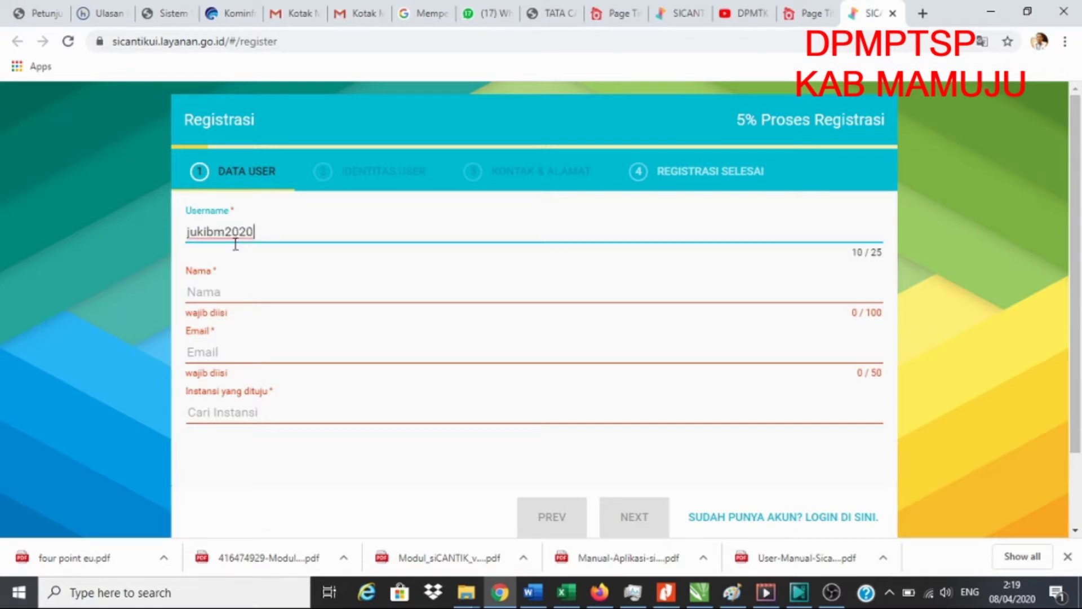
{"action": "left_click", "coordinate": [230, 295]}
{"action": "type", "text": "J"}
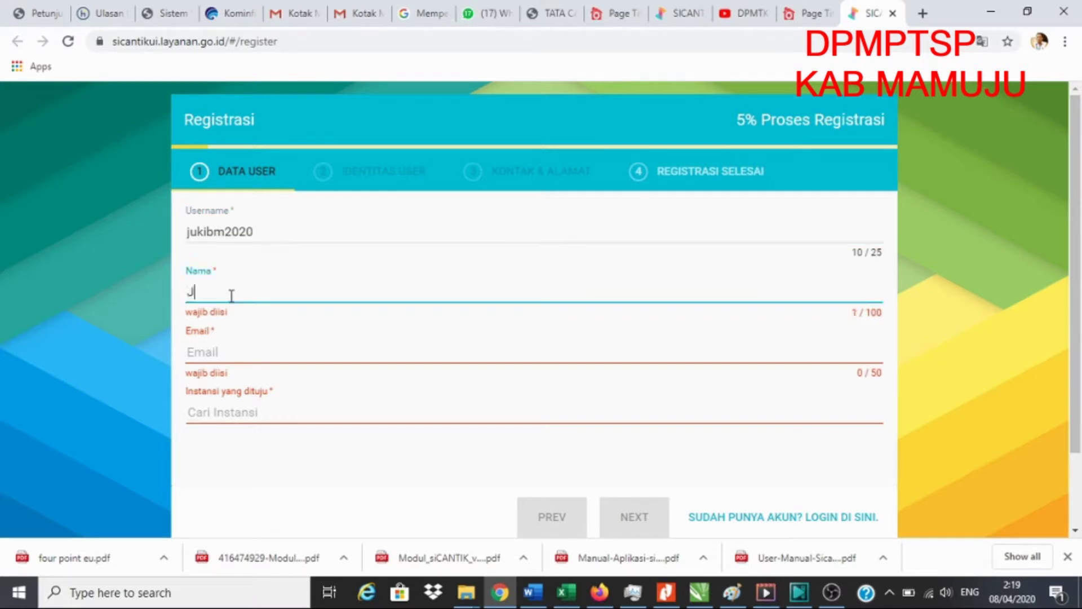
{"action": "type", "text": "UKIB "}
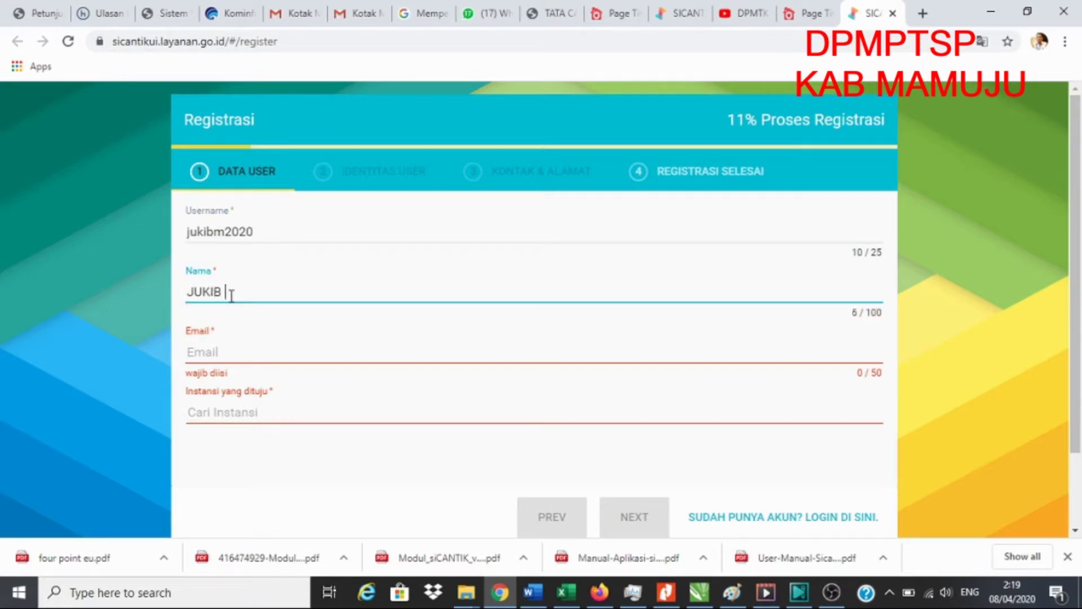
{"action": "type", "text": "M"}
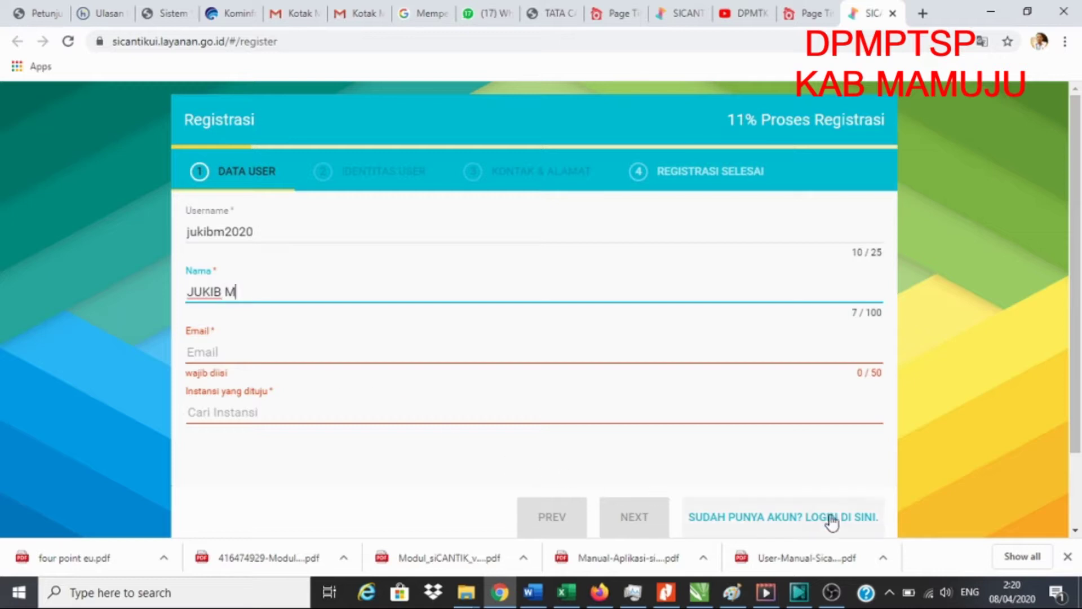
{"action": "left_click", "coordinate": [220, 352]}
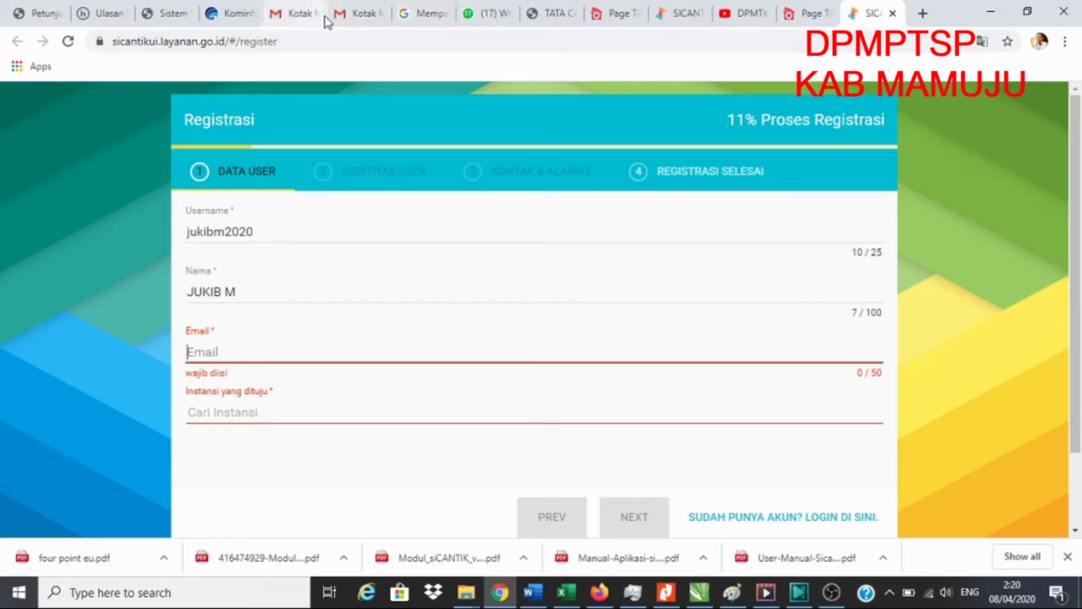
{"action": "left_click", "coordinate": [357, 20]}
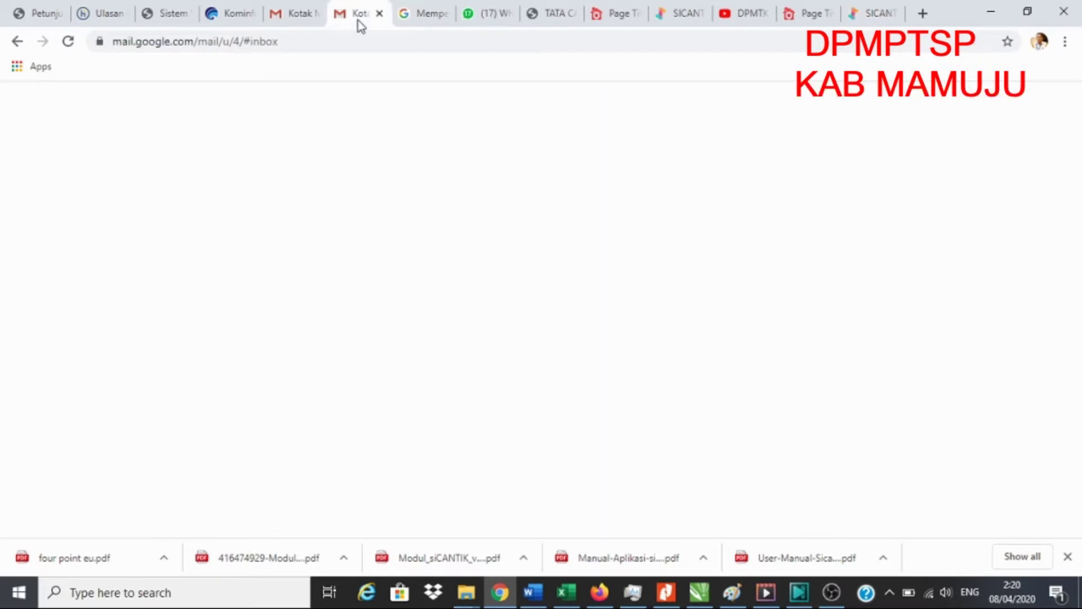
{"action": "left_click", "coordinate": [301, 15]}
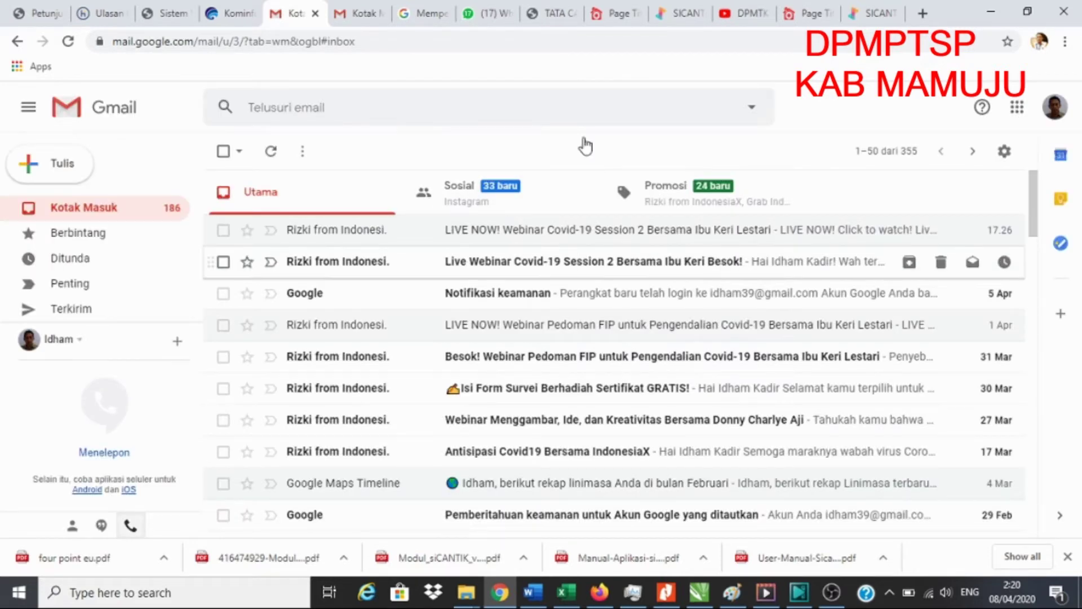
{"action": "left_click", "coordinate": [347, 17]}
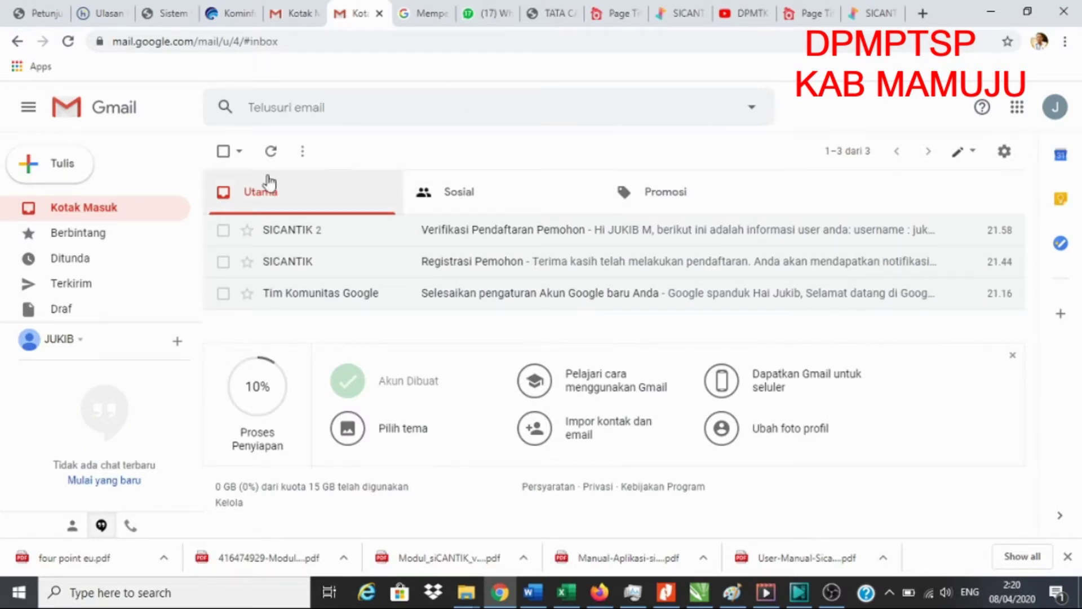
{"action": "left_click", "coordinate": [97, 208]}
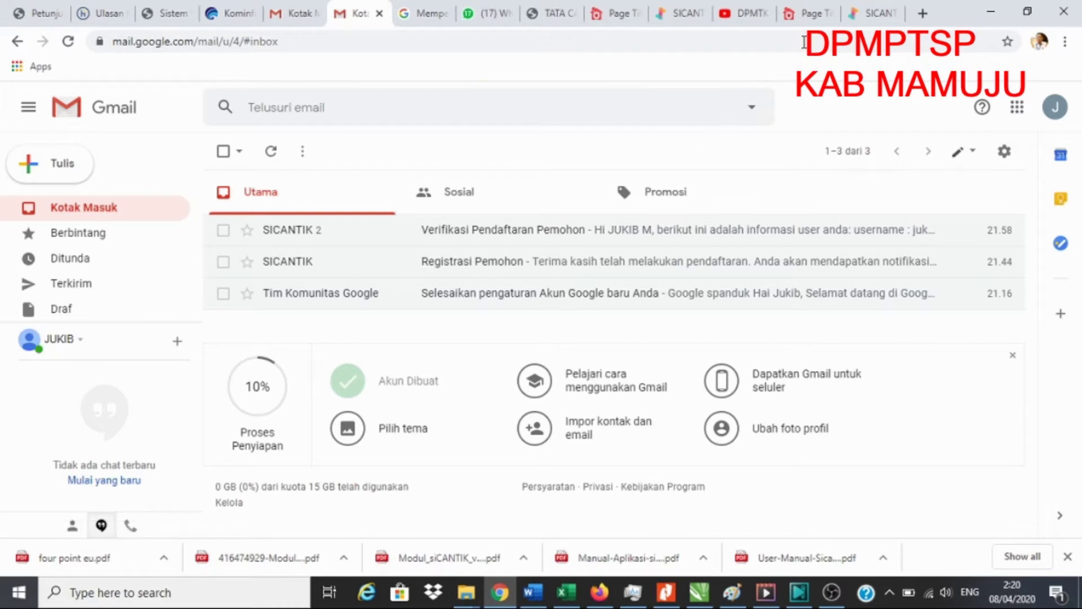
{"action": "left_click", "coordinate": [873, 21]}
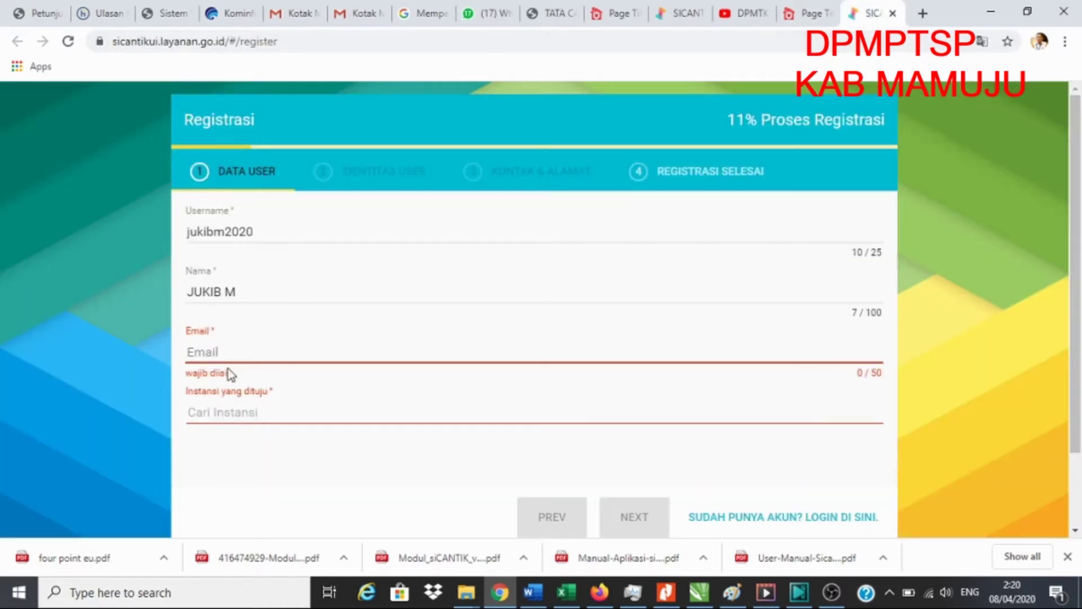
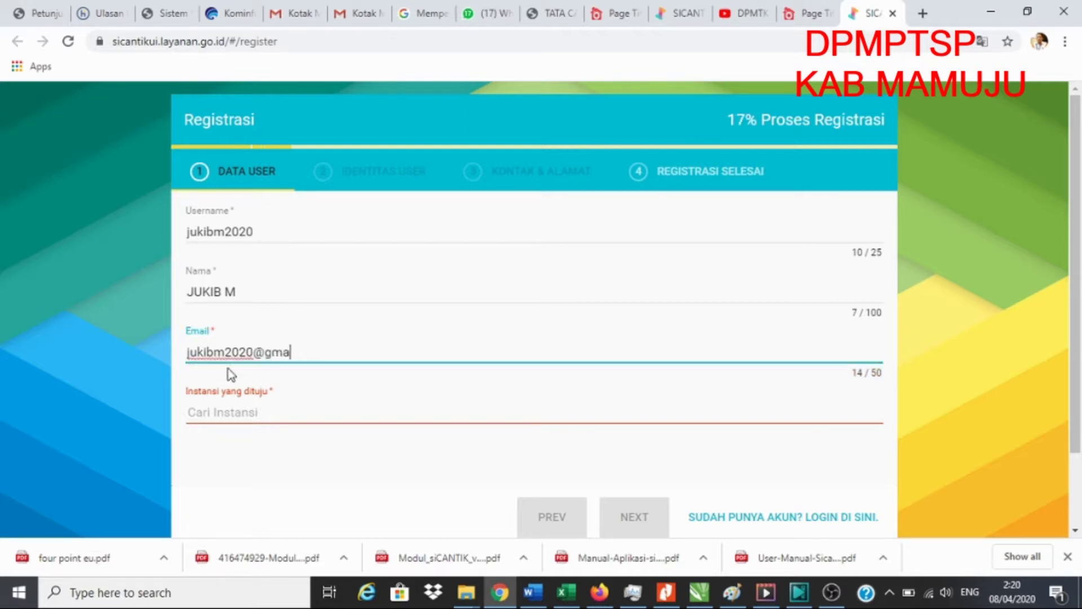
- Enter the applicant's e-mail address and pick Kabupaten Mamuju by searching 'Mam' in the agency list
{"action": "left_click", "coordinate": [233, 412]}
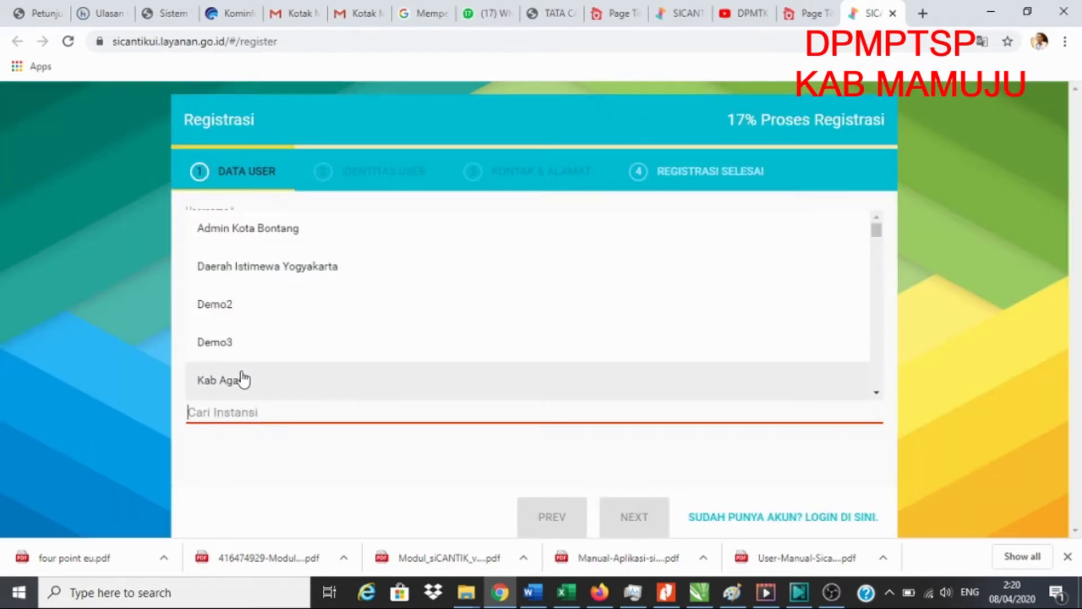
{"action": "type", "text": "Mam"}
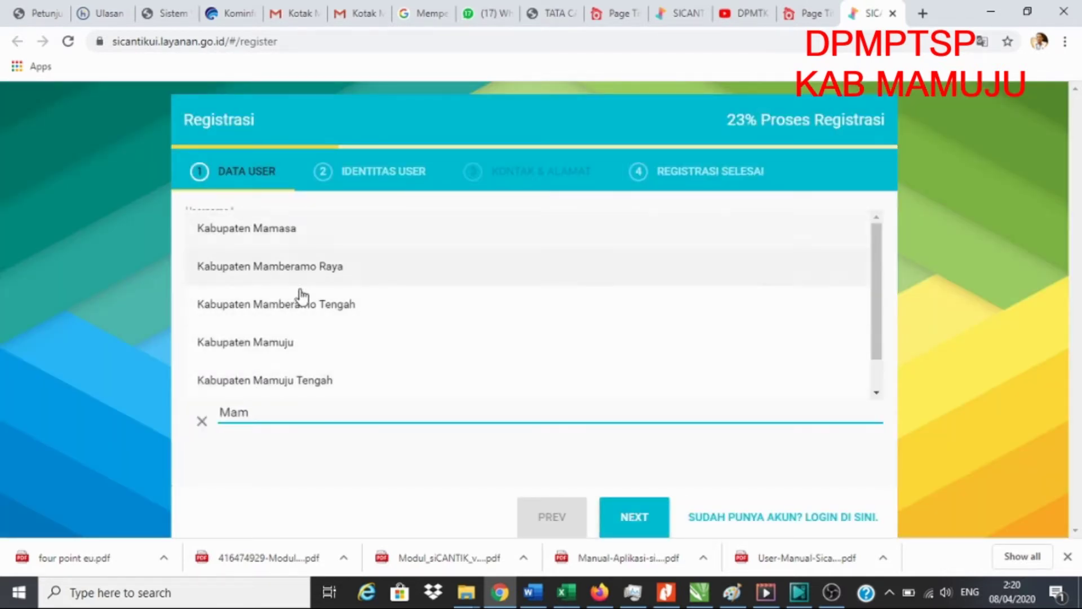
{"action": "left_click", "coordinate": [266, 345]}
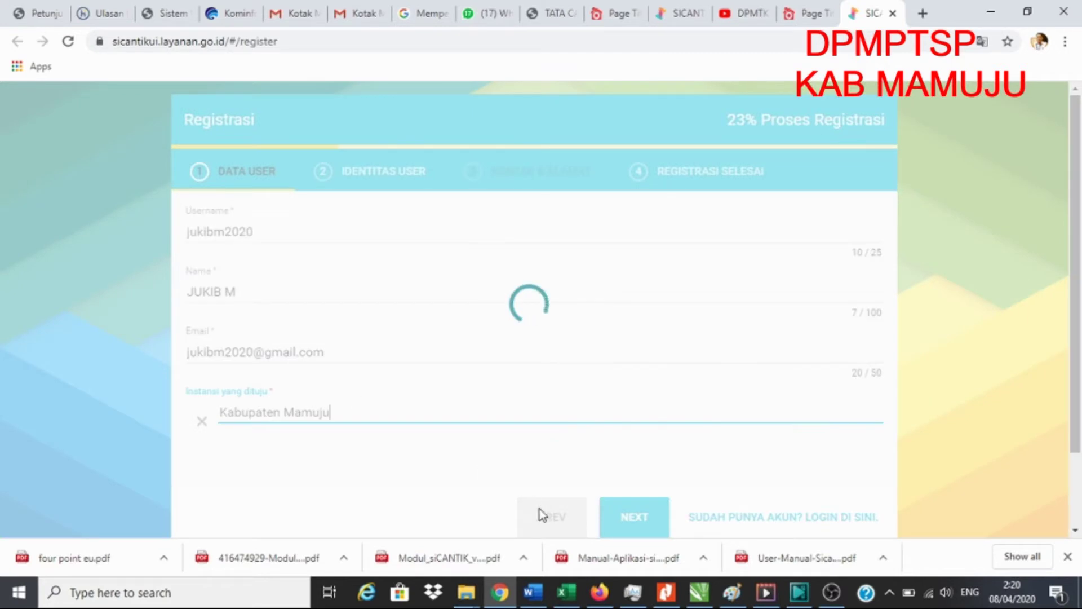
{"action": "scroll", "coordinate": [644, 524], "scroll_direction": "down", "scroll_amount": 2}
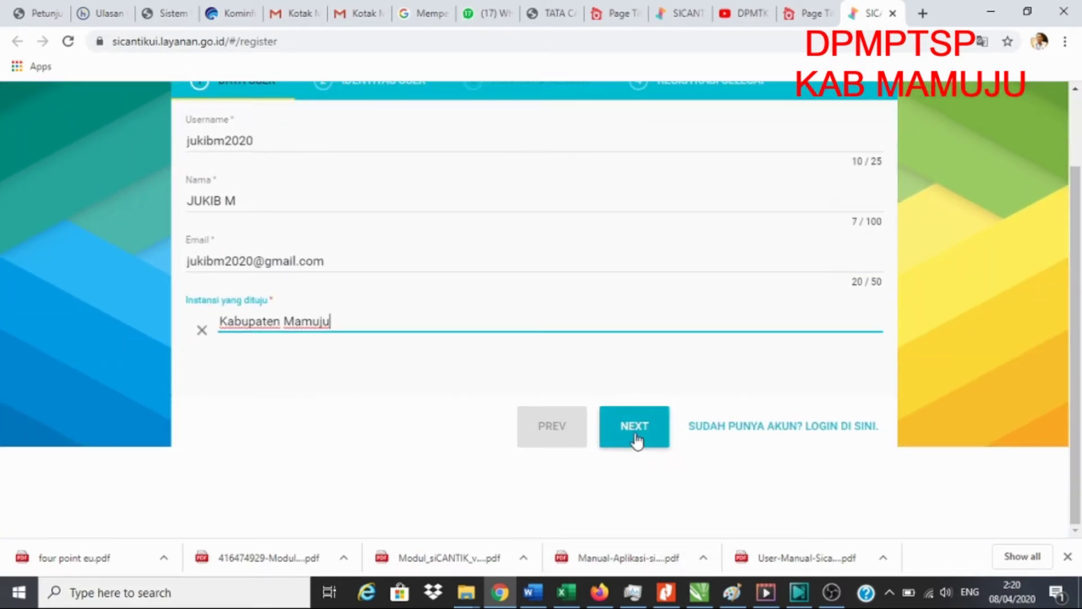
- Advance to the Identitas User step and choose Kartu Tanda Penduduk as the identity type
{"action": "left_click", "coordinate": [634, 433]}
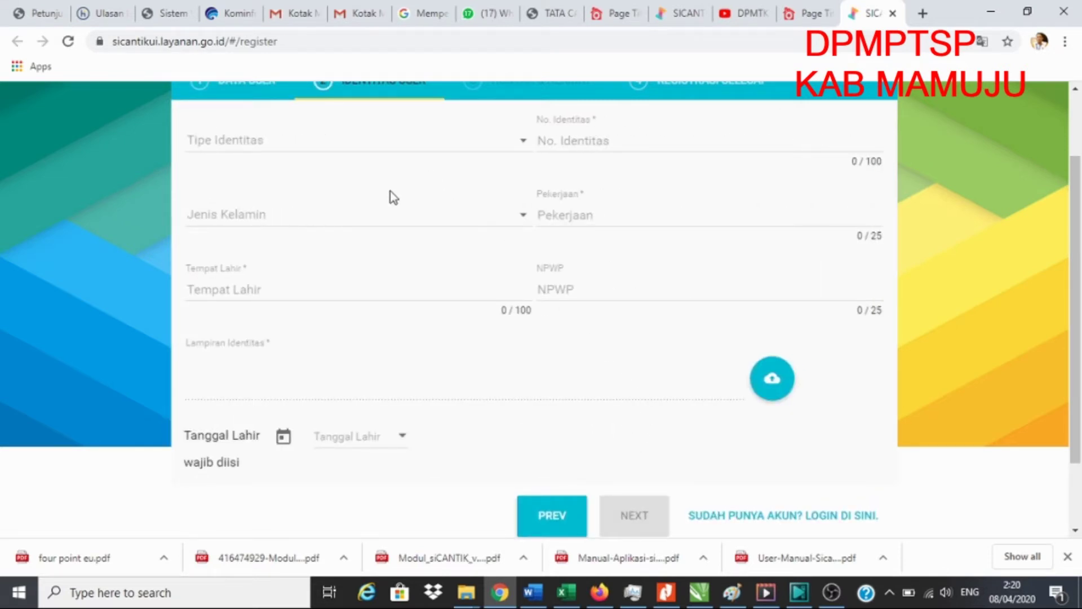
{"action": "scroll", "coordinate": [389, 196], "scroll_direction": "up", "scroll_amount": 2}
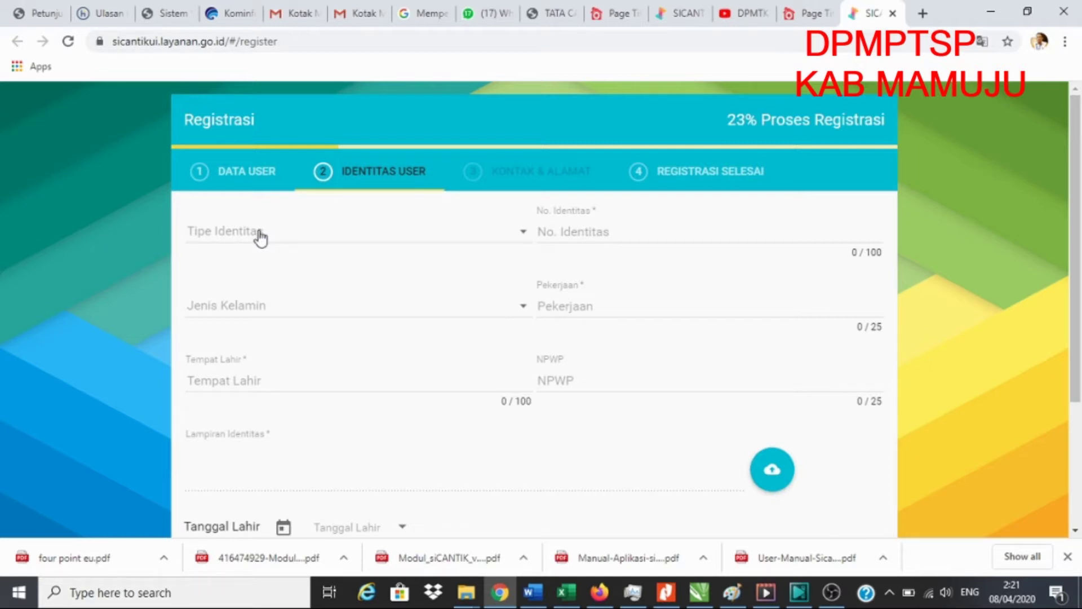
{"action": "left_click", "coordinate": [260, 237]}
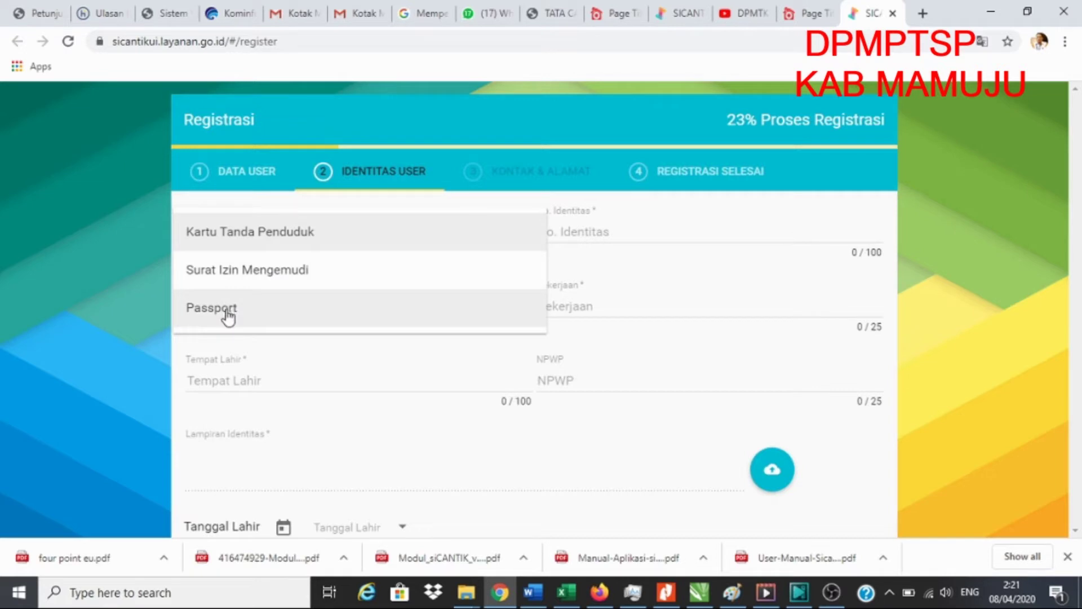
{"action": "left_click", "coordinate": [300, 374]}
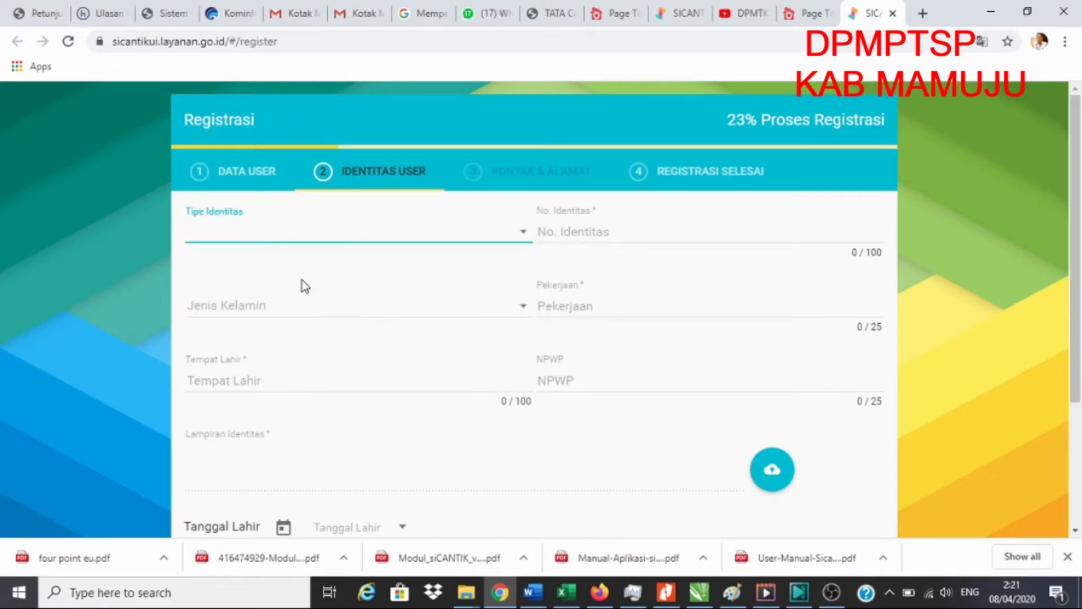
{"action": "left_click", "coordinate": [276, 237]}
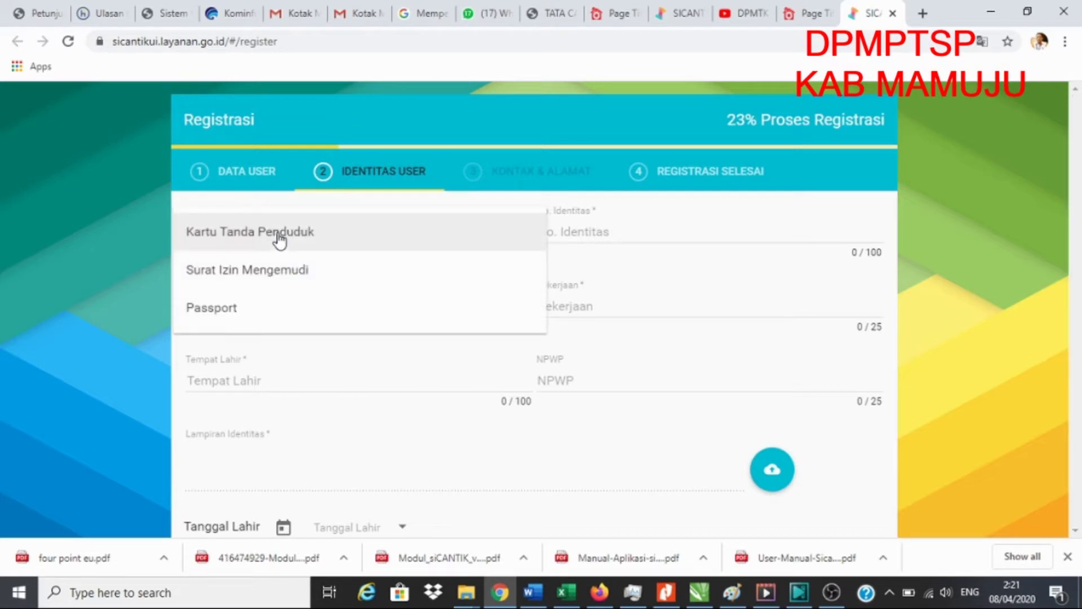
{"action": "left_click", "coordinate": [277, 238]}
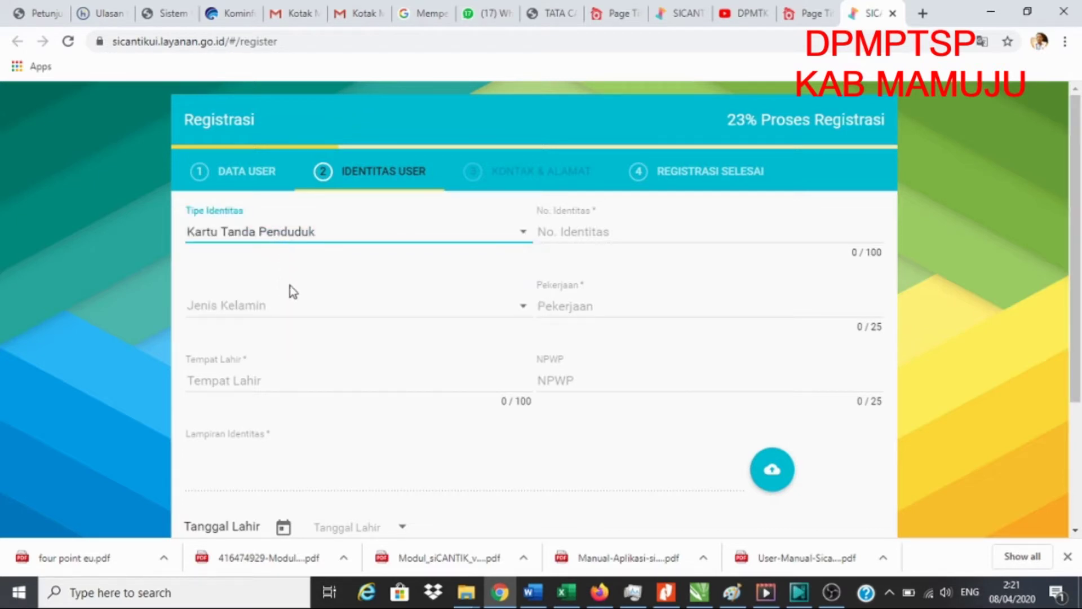
- Bring up the KTP image in Paint to read the identity number
{"action": "left_click", "coordinate": [617, 230]}
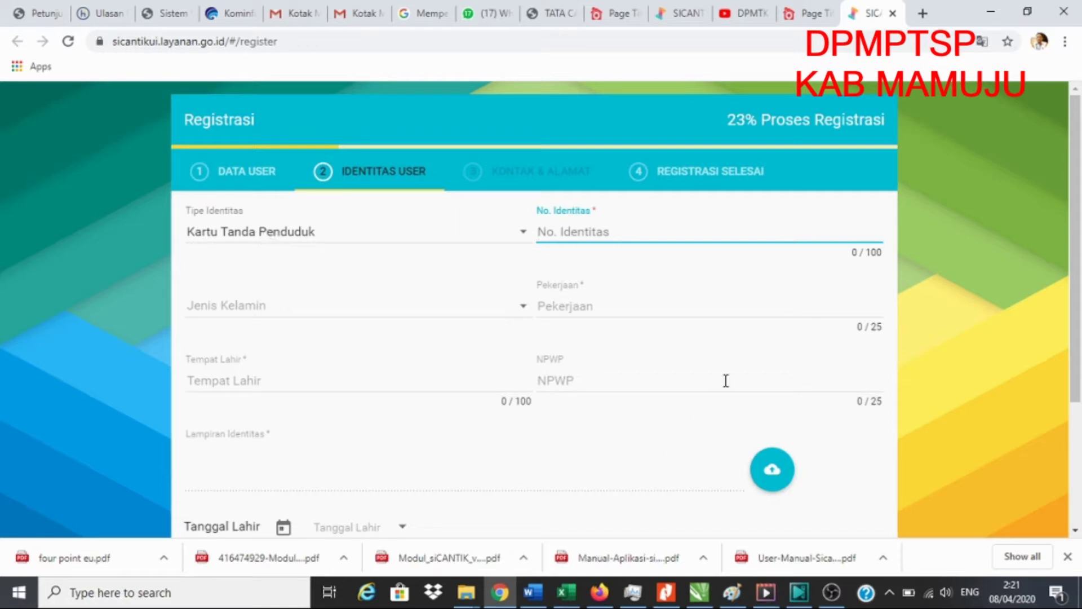
{"action": "left_click", "coordinate": [733, 599]}
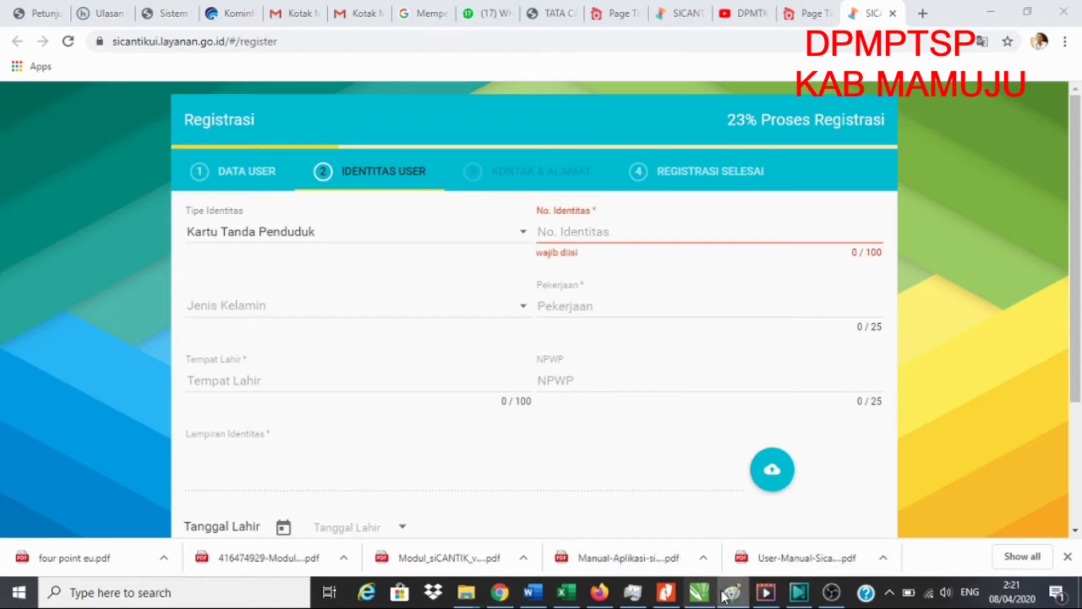
{"action": "left_click", "coordinate": [733, 599]}
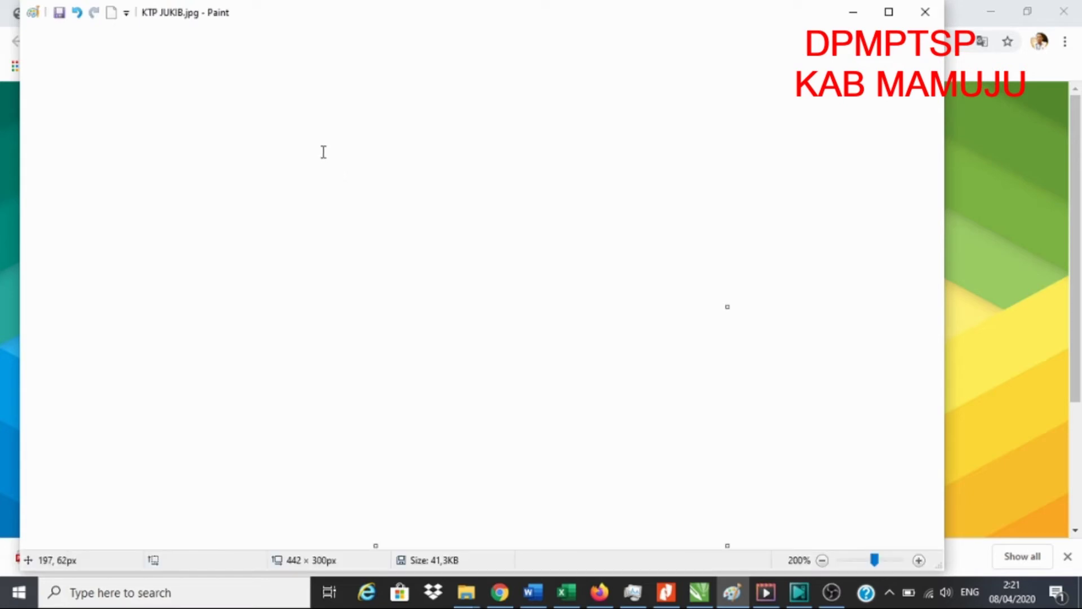
{"action": "scroll", "coordinate": [338, 327], "scroll_direction": "up", "scroll_amount": 2}
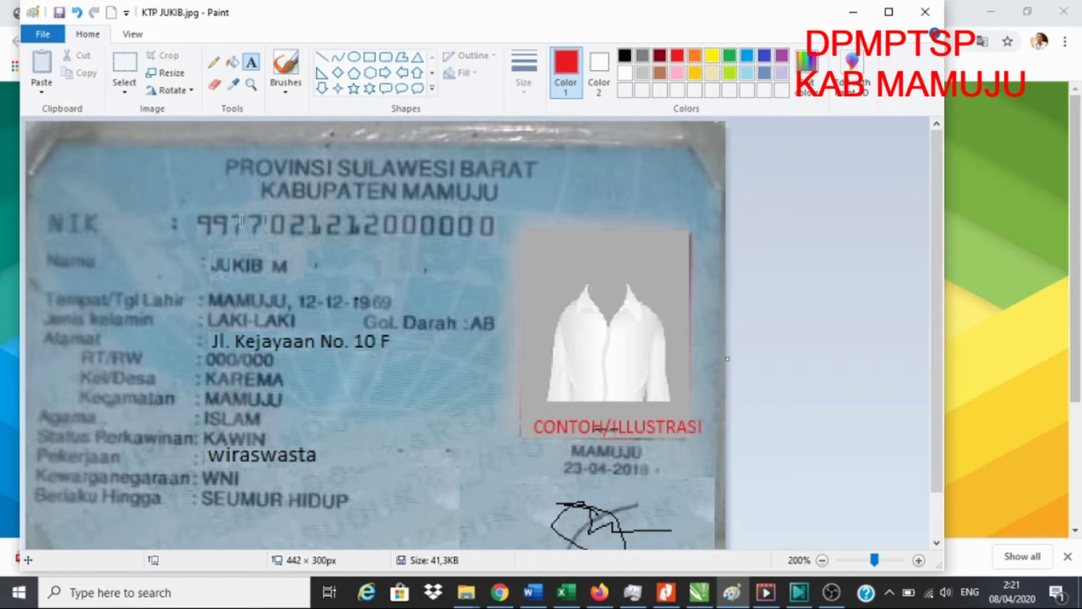
{"action": "left_click_drag", "start_coordinate": [208, 227], "coordinate": [423, 231]}
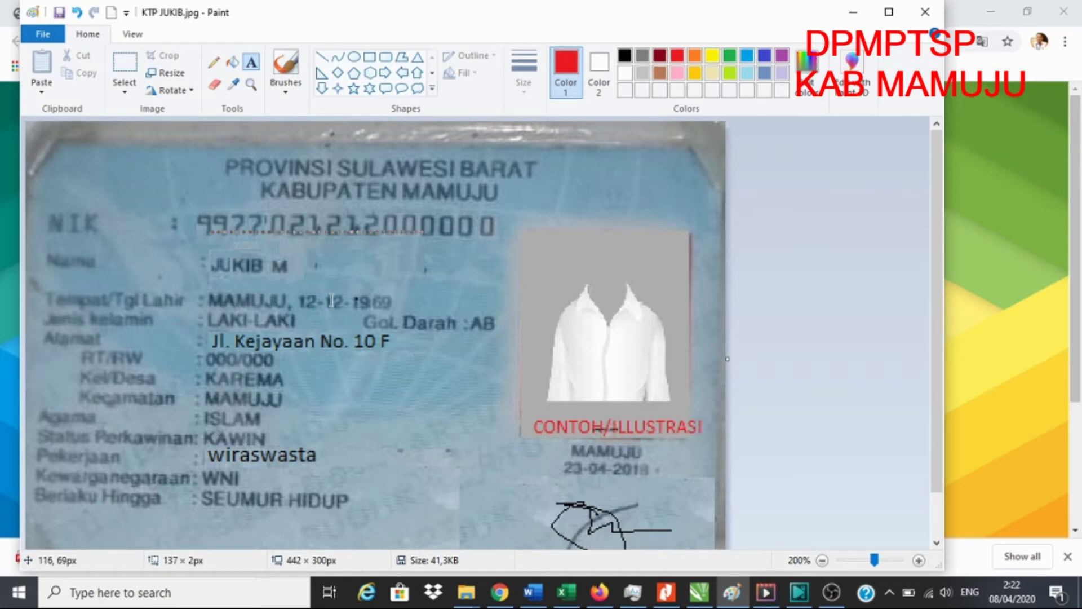
{"action": "left_click", "coordinate": [315, 237]}
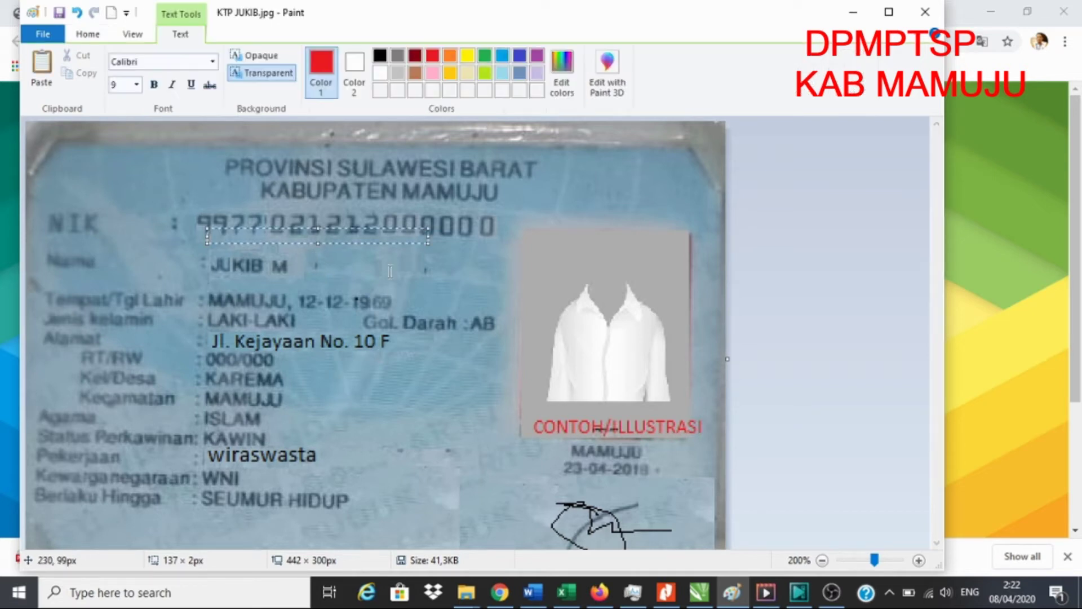
{"action": "left_click", "coordinate": [580, 380]}
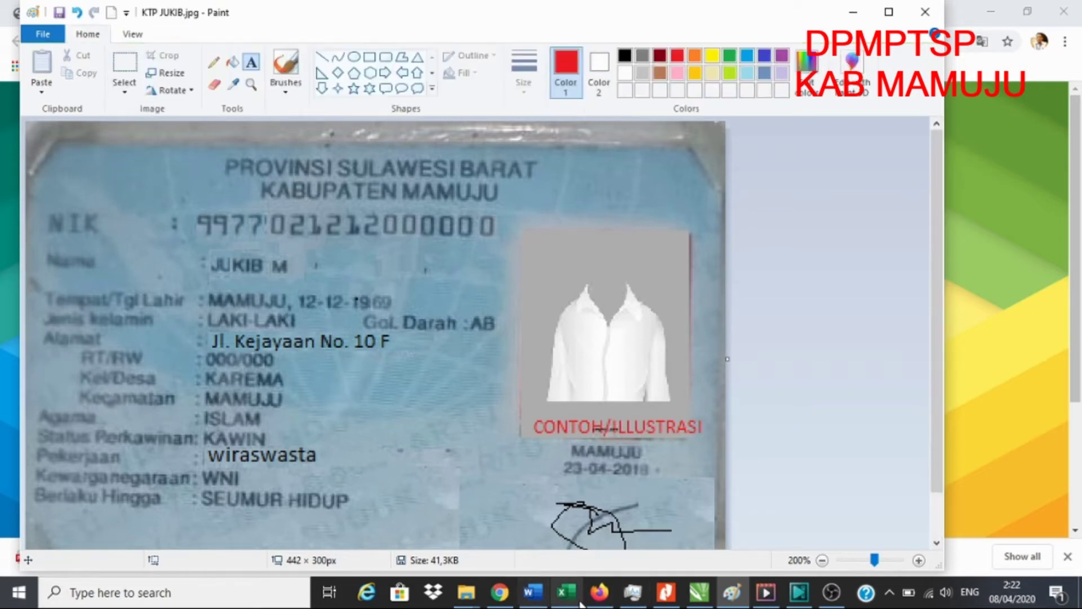
{"action": "left_click", "coordinate": [498, 592]}
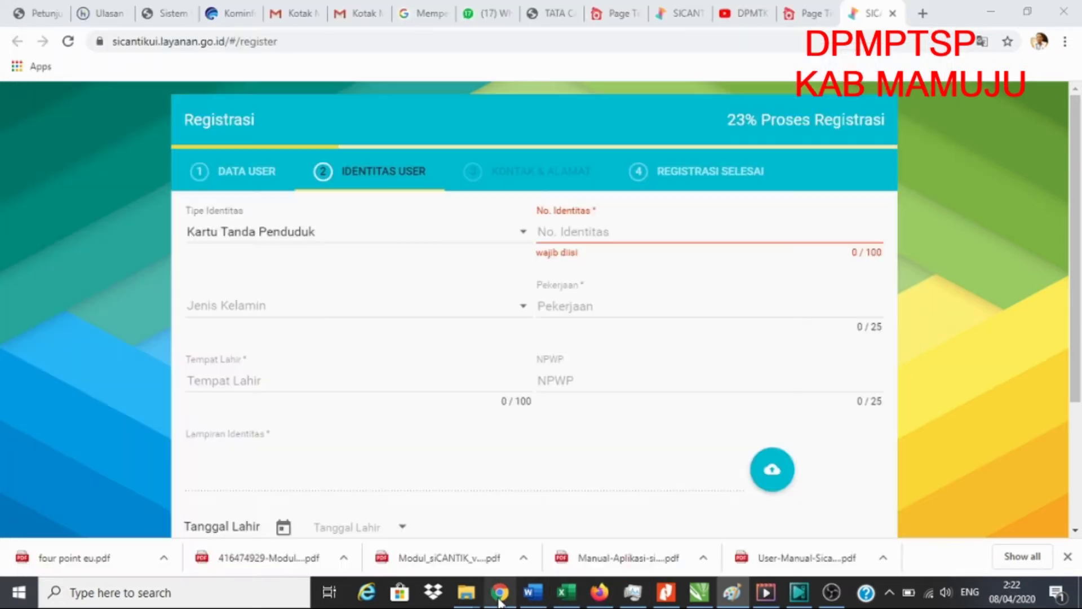
- Enter the ID card number, set gender to Laki-laki and occupation to Wiraswasta
{"action": "left_click", "coordinate": [584, 233]}
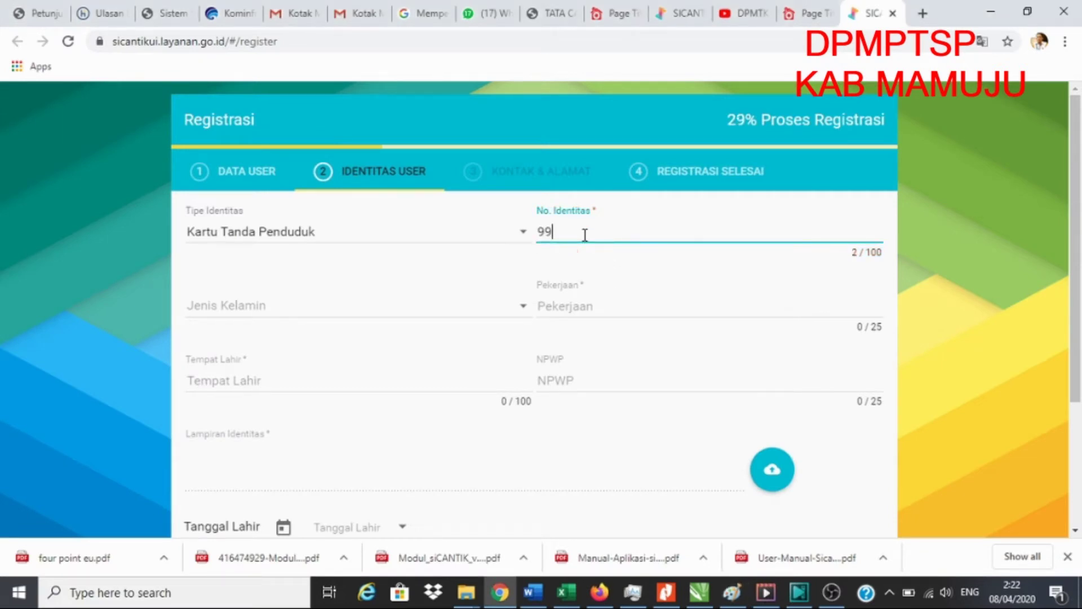
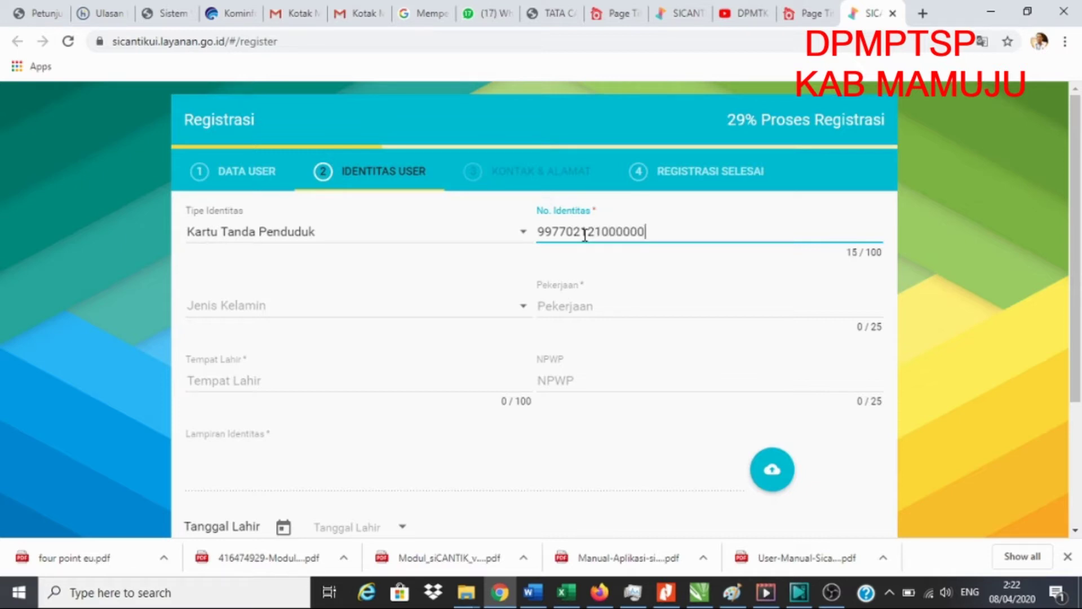
{"action": "left_click", "coordinate": [283, 308]}
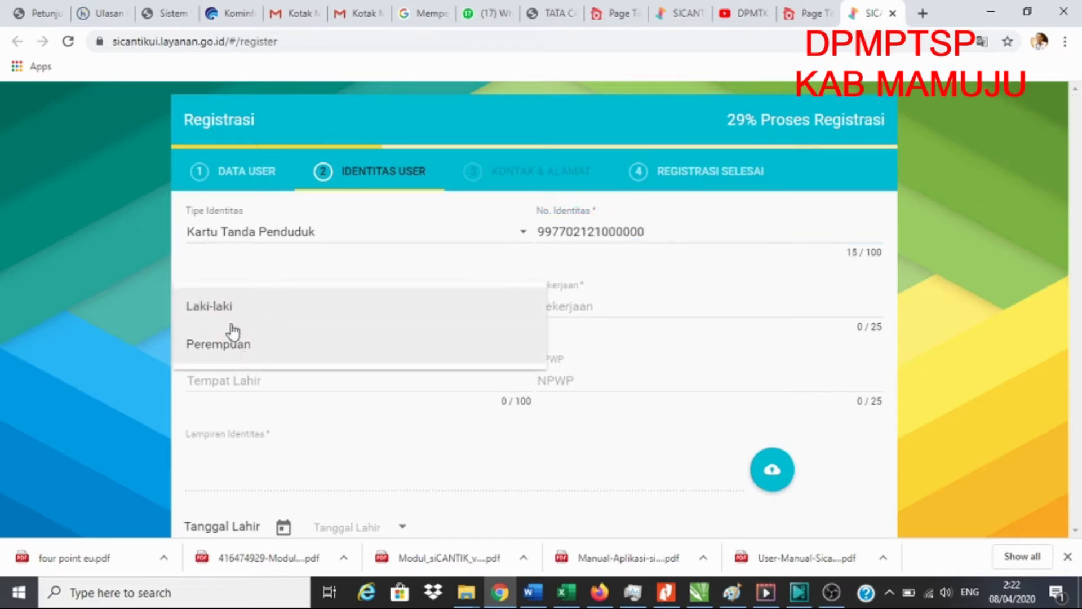
{"action": "left_click", "coordinate": [230, 311]}
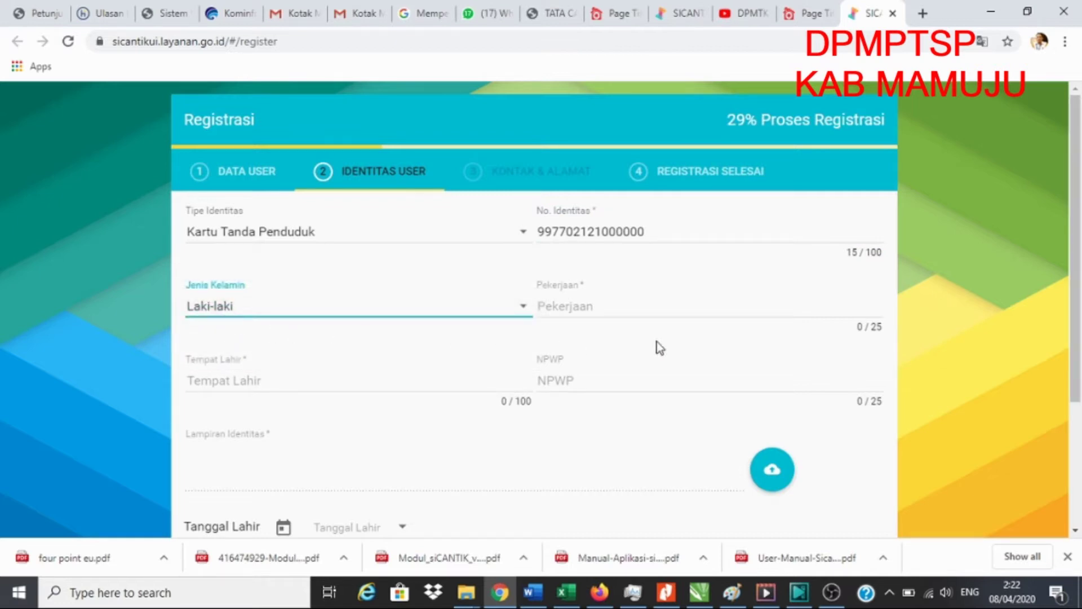
{"action": "left_click", "coordinate": [614, 305]}
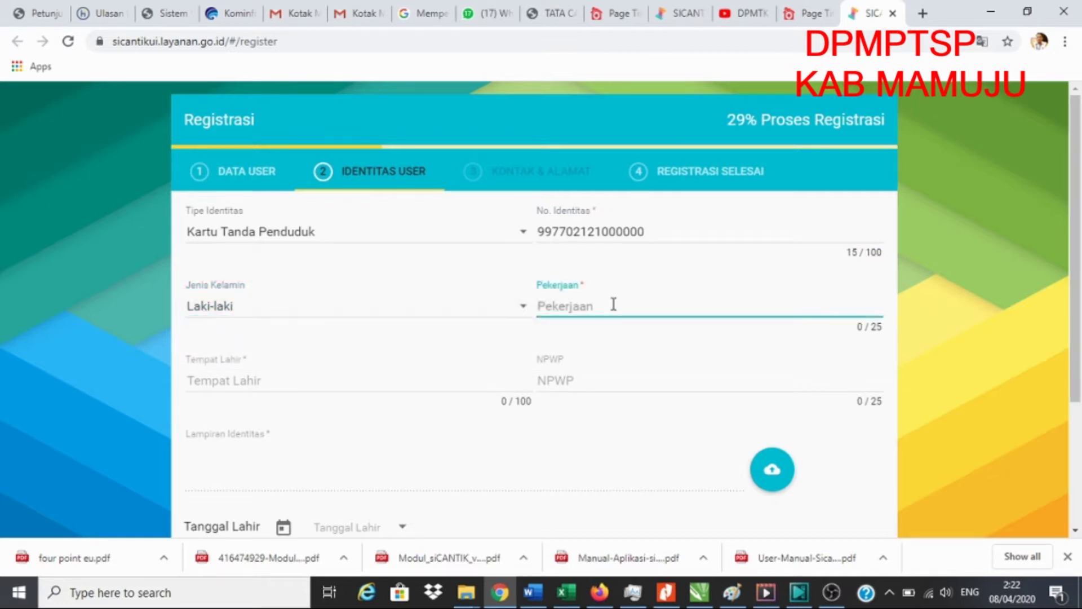
{"action": "type", "text": "Wiraswa"}
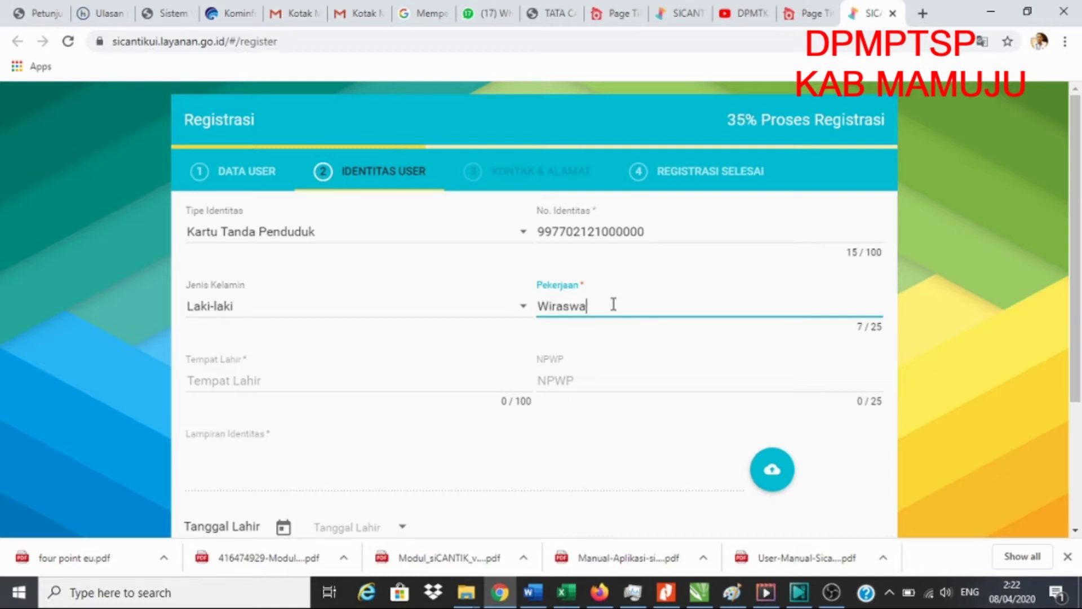
{"action": "type", "text": "sta"}
- Enter birthplace Mamuju and the NPWP tax number, removing its extra final digit
{"action": "left_click", "coordinate": [245, 385]}
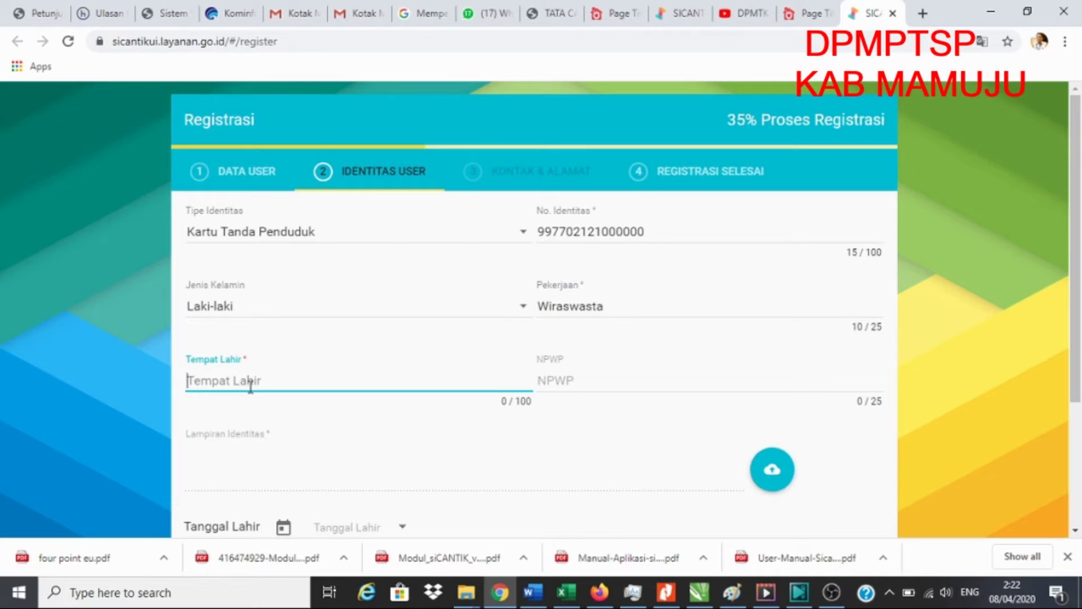
{"action": "type", "text": "Mam"}
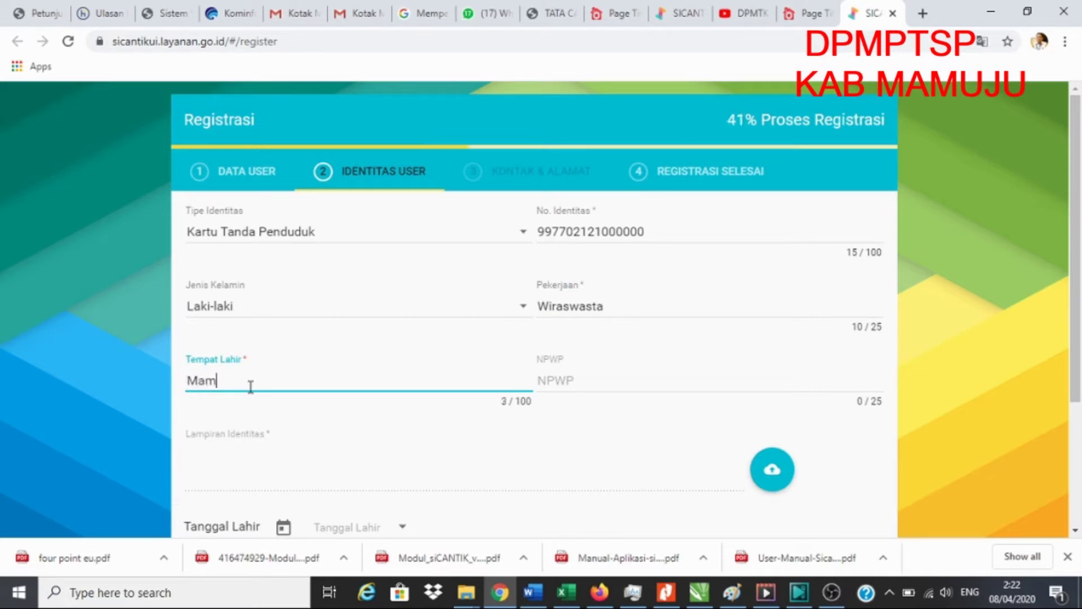
{"action": "type", "text": "uju"}
{"action": "left_click", "coordinate": [571, 383]}
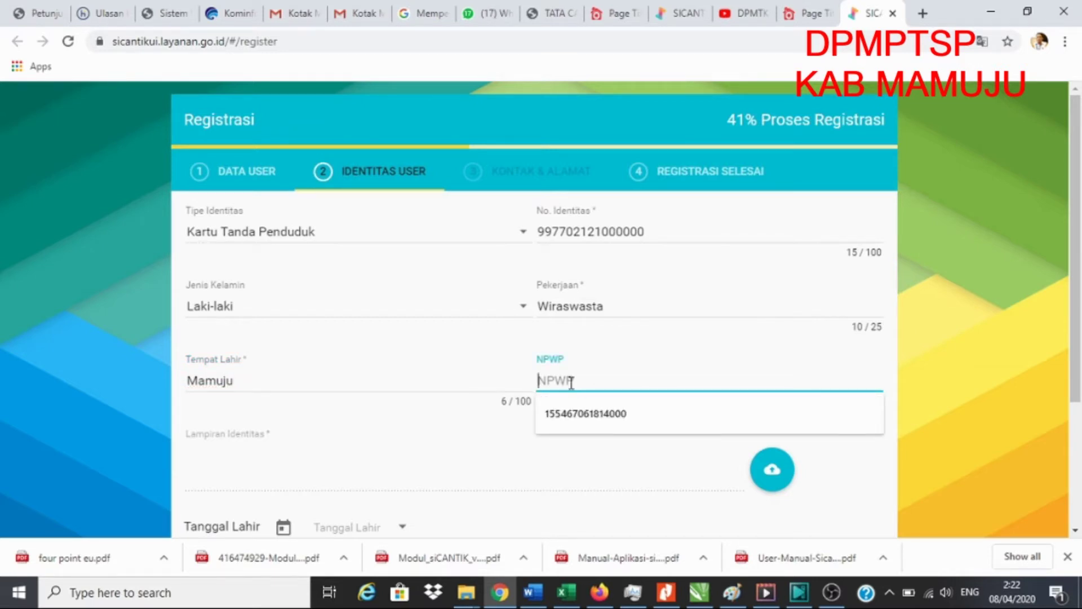
{"action": "type", "text": "5"}
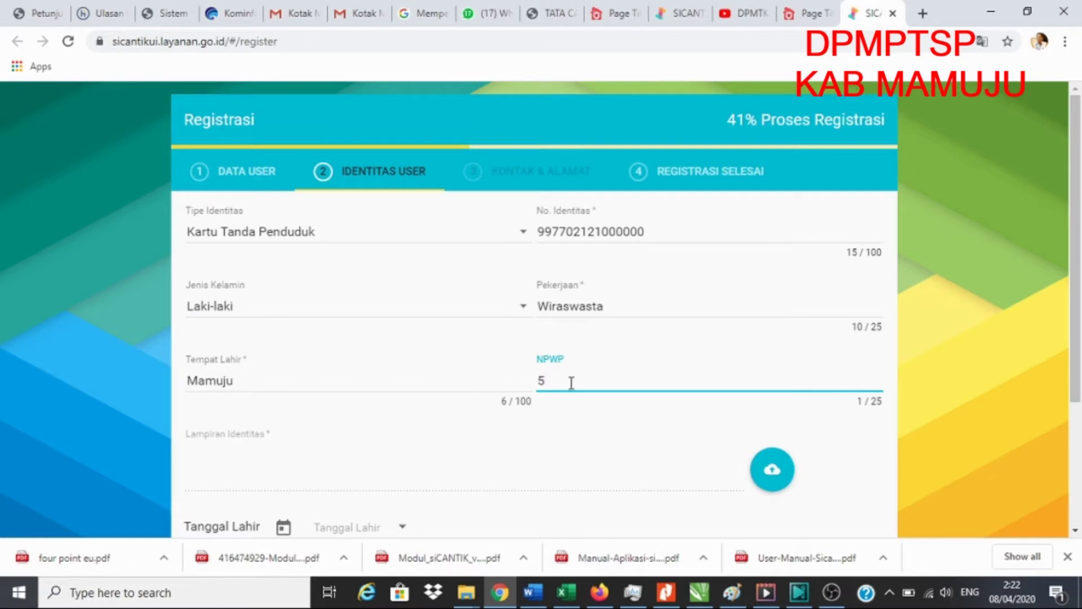
{"action": "type", "text": "5665555555555"}
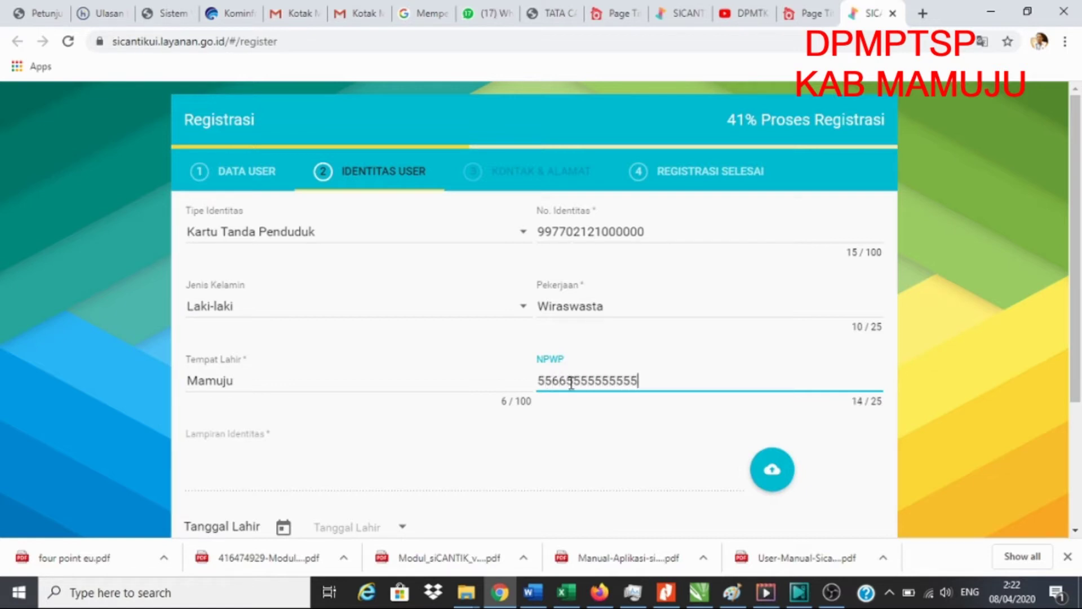
{"action": "key", "text": "BackSpace"}
{"action": "scroll", "coordinate": [308, 404], "scroll_direction": "down", "scroll_amount": 3}
{"action": "left_click", "coordinate": [284, 309]}
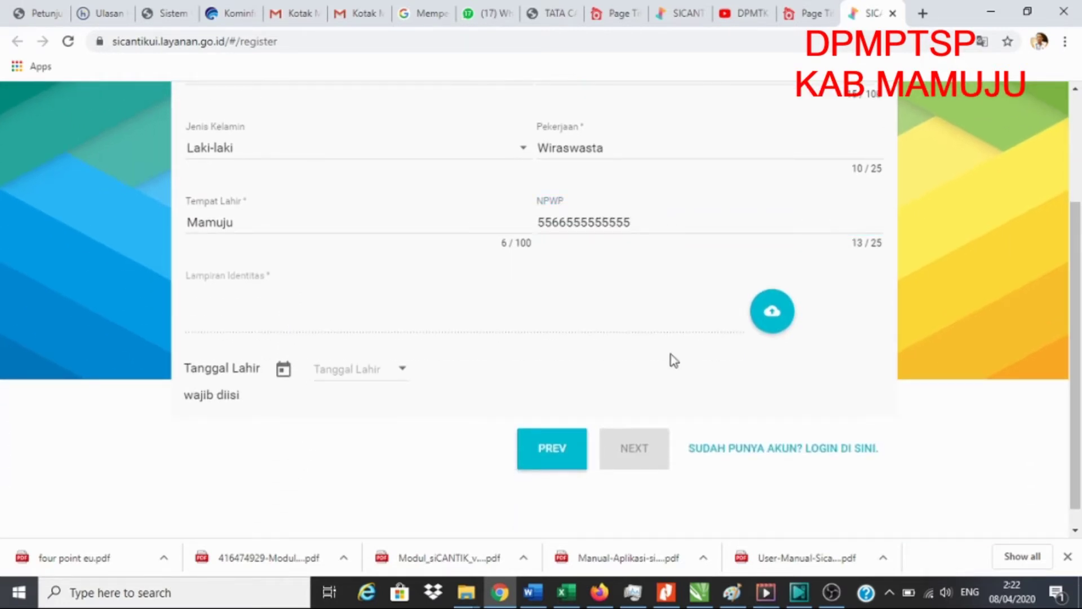
{"action": "left_click", "coordinate": [776, 314]}
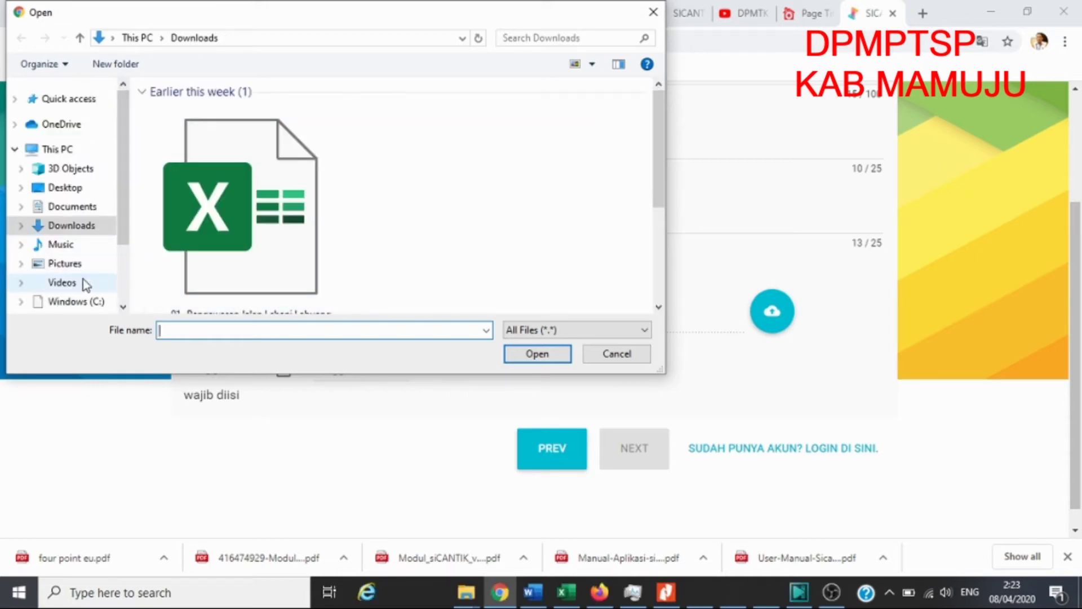
{"action": "left_click_drag", "start_coordinate": [126, 205], "coordinate": [120, 249]}
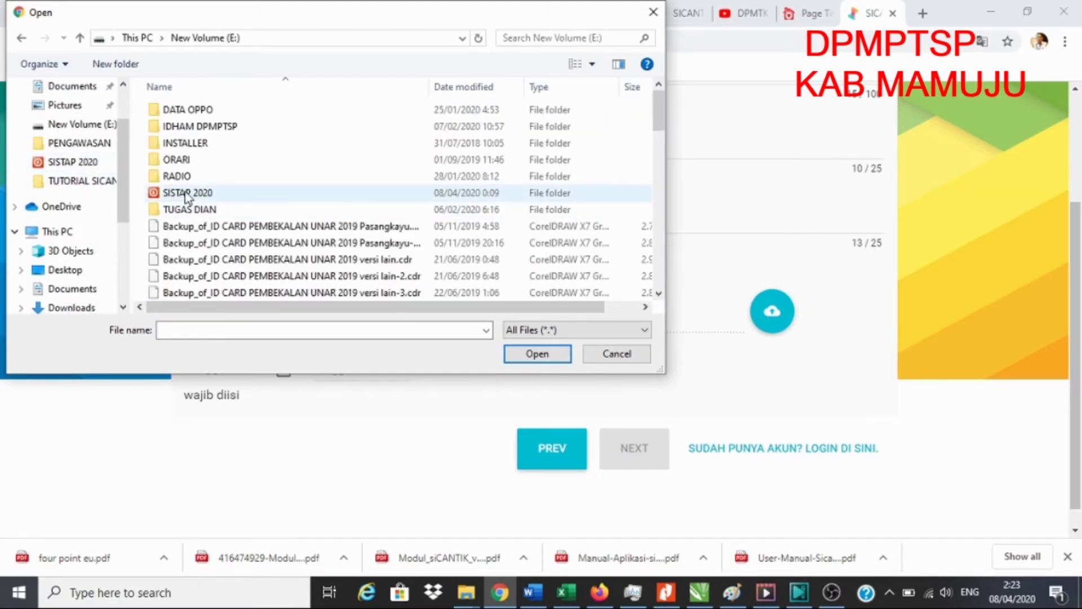
{"action": "left_click", "coordinate": [186, 192]}
{"action": "double_click", "coordinate": [186, 192]}
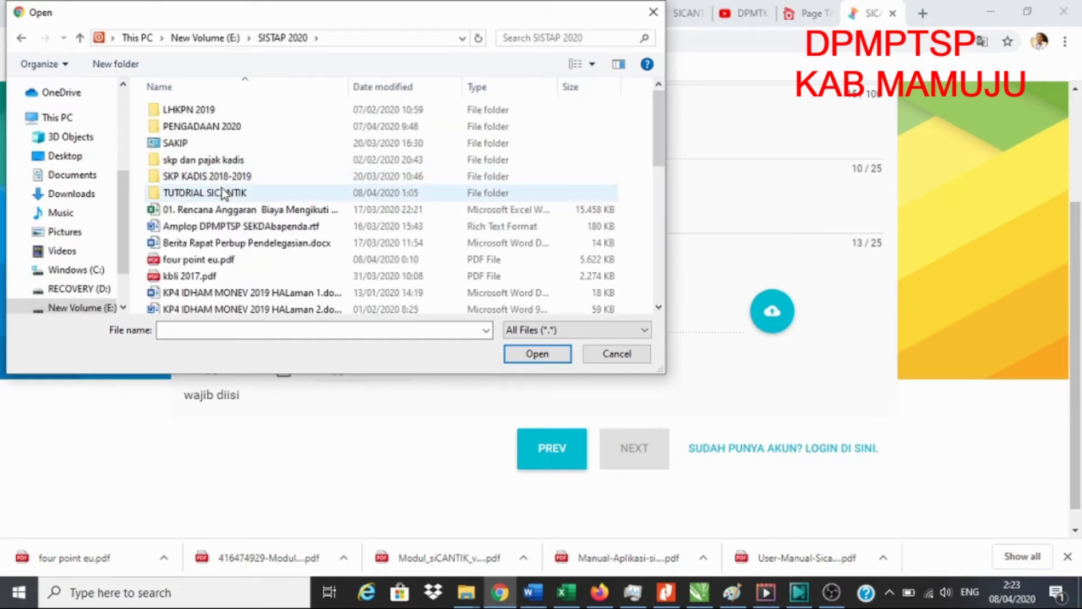
{"action": "double_click", "coordinate": [225, 192]}
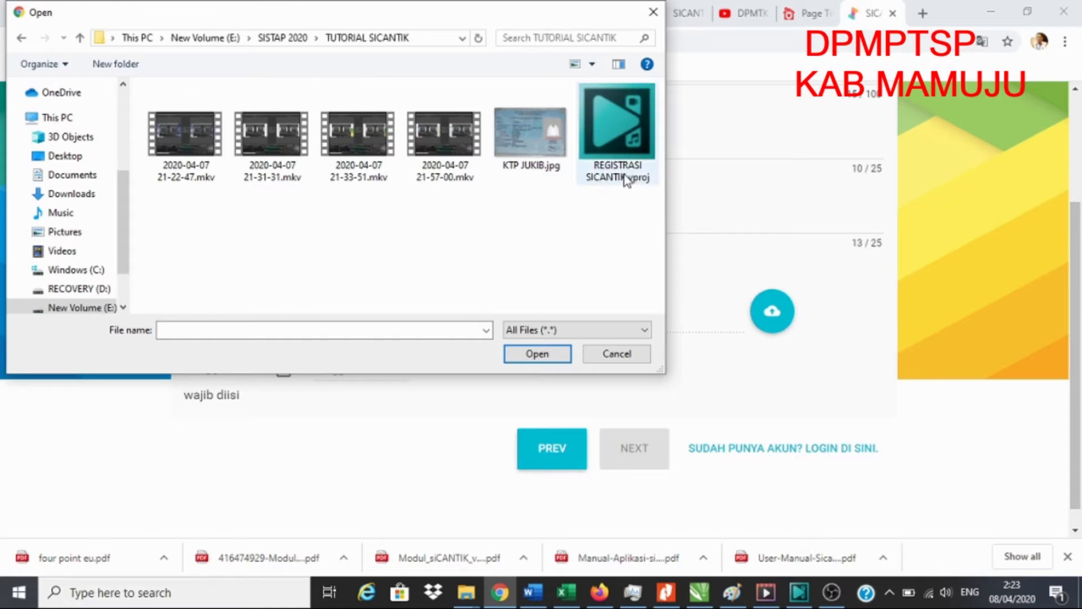
{"action": "left_click", "coordinate": [536, 133]}
{"action": "double_click", "coordinate": [534, 134]}
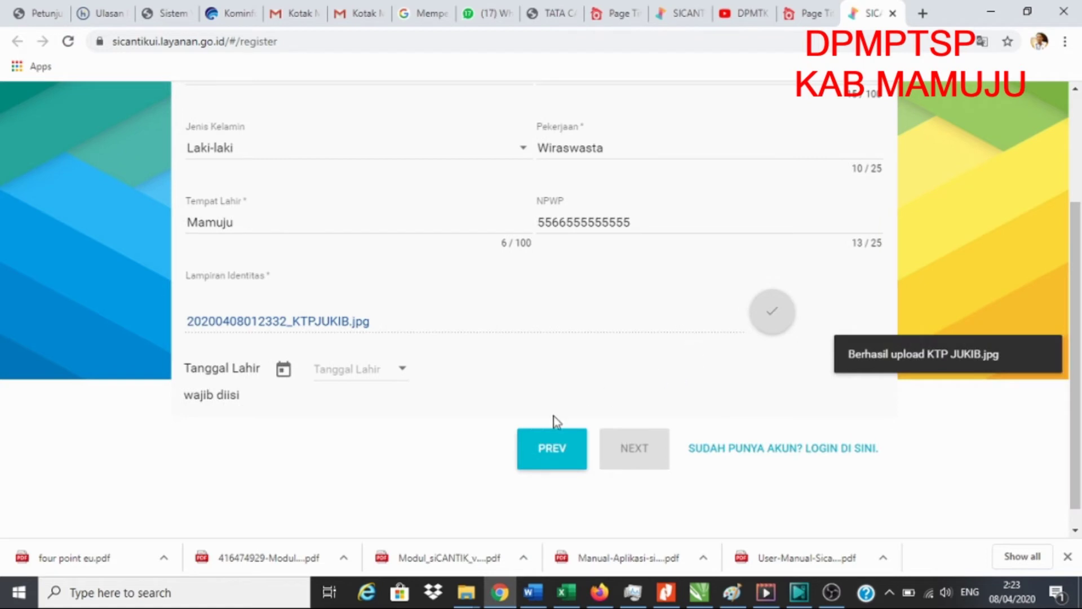
{"action": "left_click", "coordinate": [400, 372]}
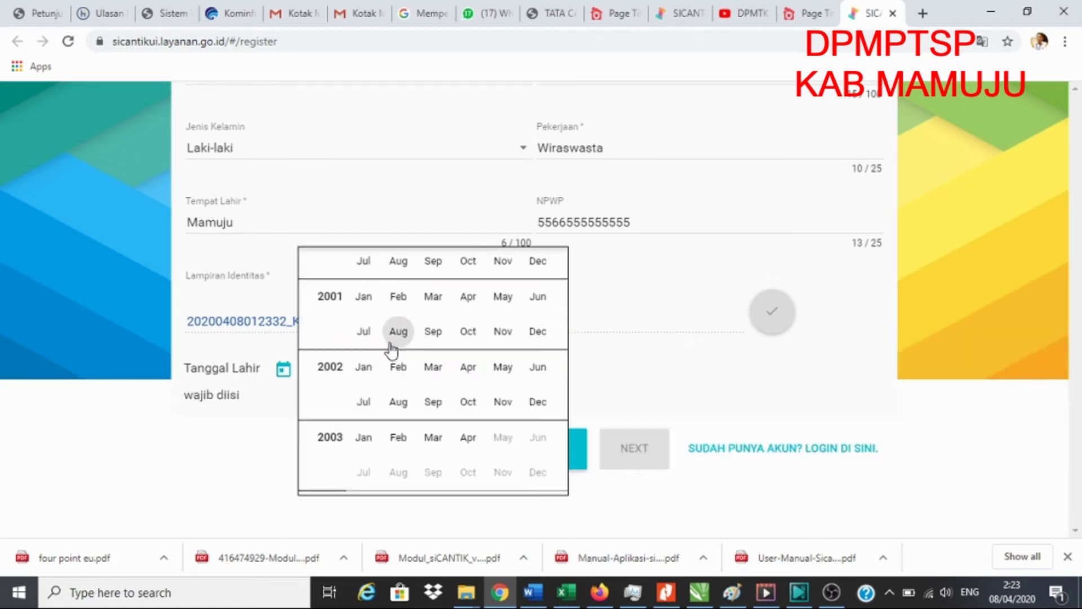
- Pick 12 December 1969 as the birth date in the Tanggal Lahir picker
{"action": "scroll", "coordinate": [392, 350], "scroll_direction": "up", "scroll_amount": 8}
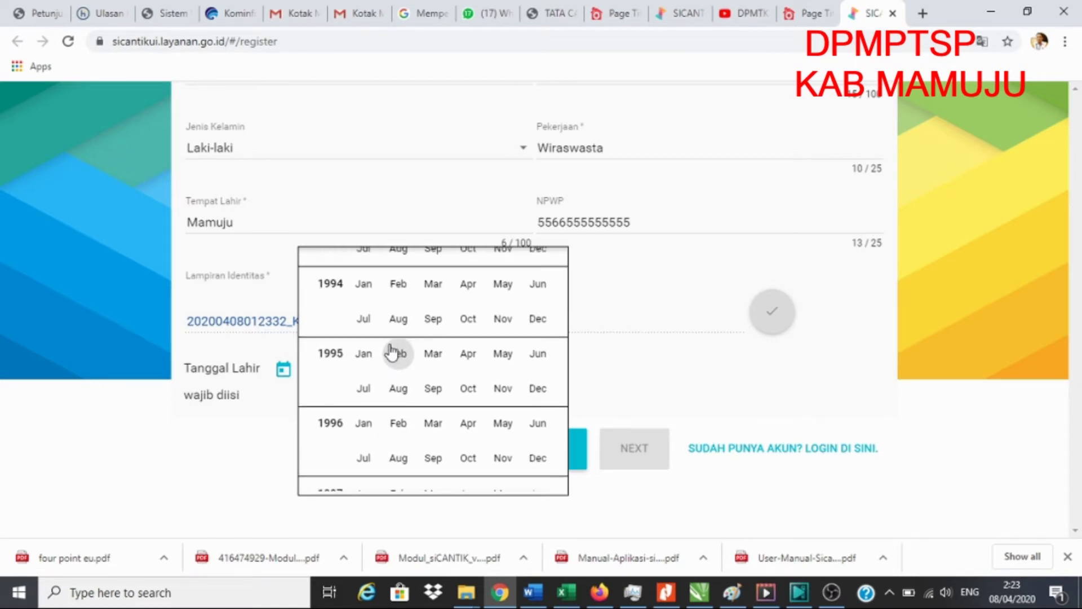
{"action": "scroll", "coordinate": [391, 352], "scroll_direction": "up", "scroll_amount": 2}
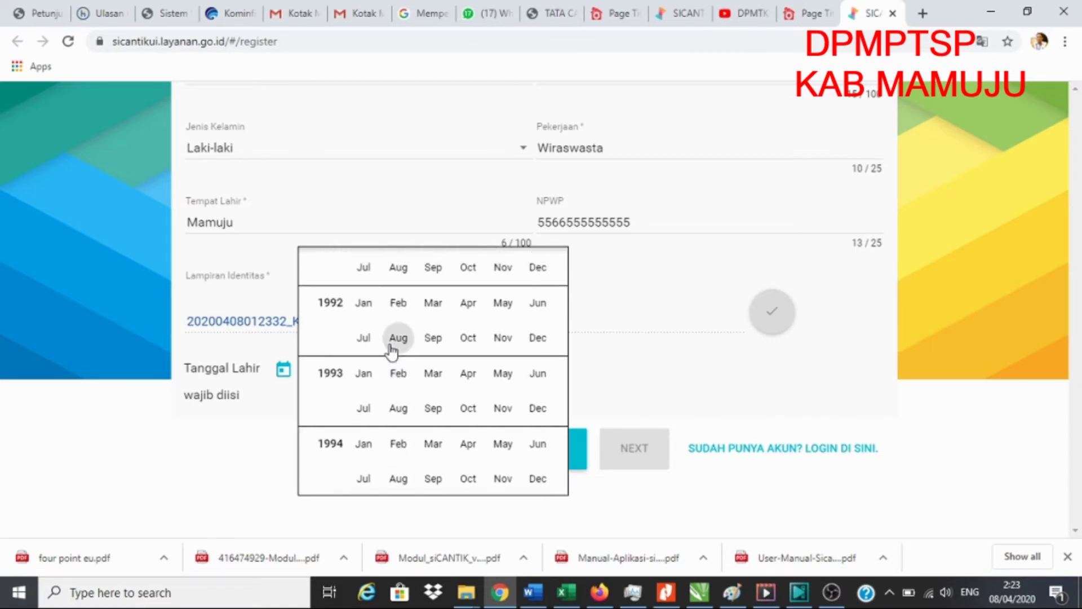
{"action": "scroll", "coordinate": [391, 350], "scroll_direction": "up", "scroll_amount": 9}
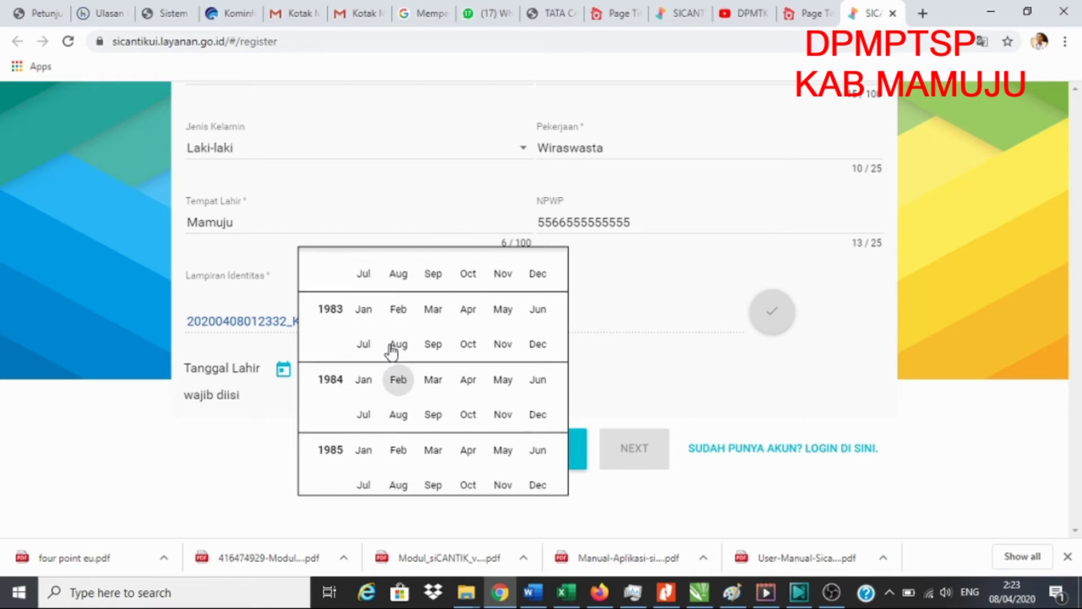
{"action": "scroll", "coordinate": [391, 350], "scroll_direction": "up", "scroll_amount": 10}
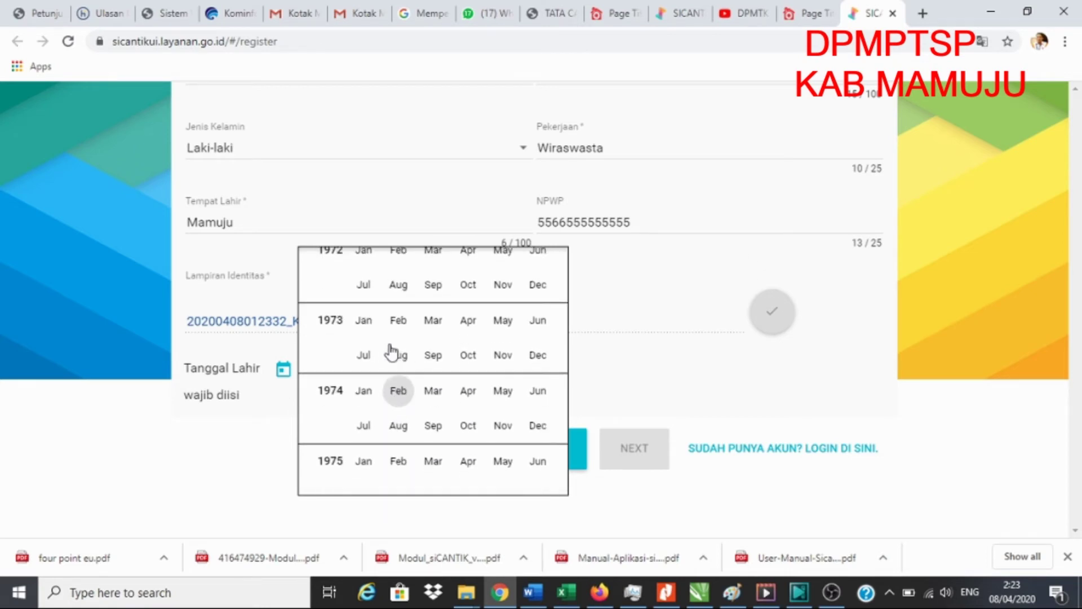
{"action": "scroll", "coordinate": [392, 350], "scroll_direction": "up", "scroll_amount": 17}
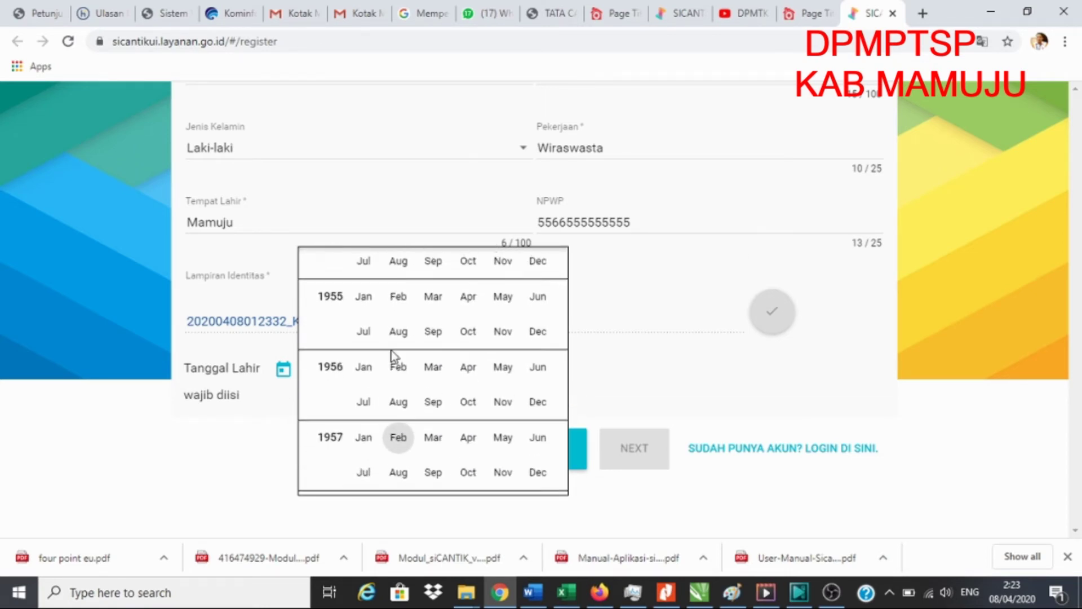
{"action": "scroll", "coordinate": [392, 355], "scroll_direction": "up", "scroll_amount": 10}
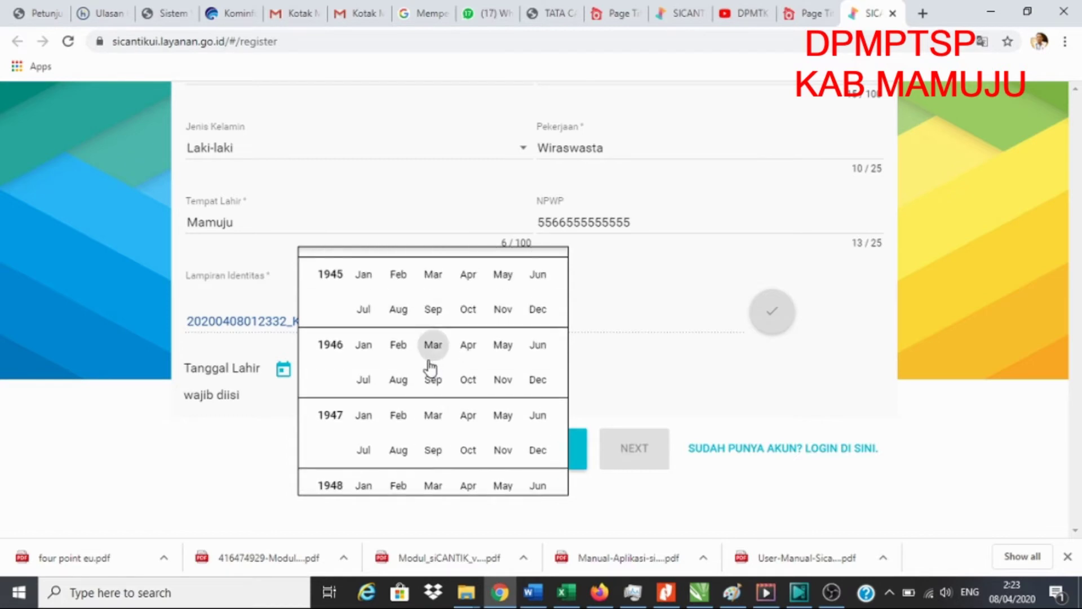
{"action": "scroll", "coordinate": [431, 367], "scroll_direction": "down", "scroll_amount": 20}
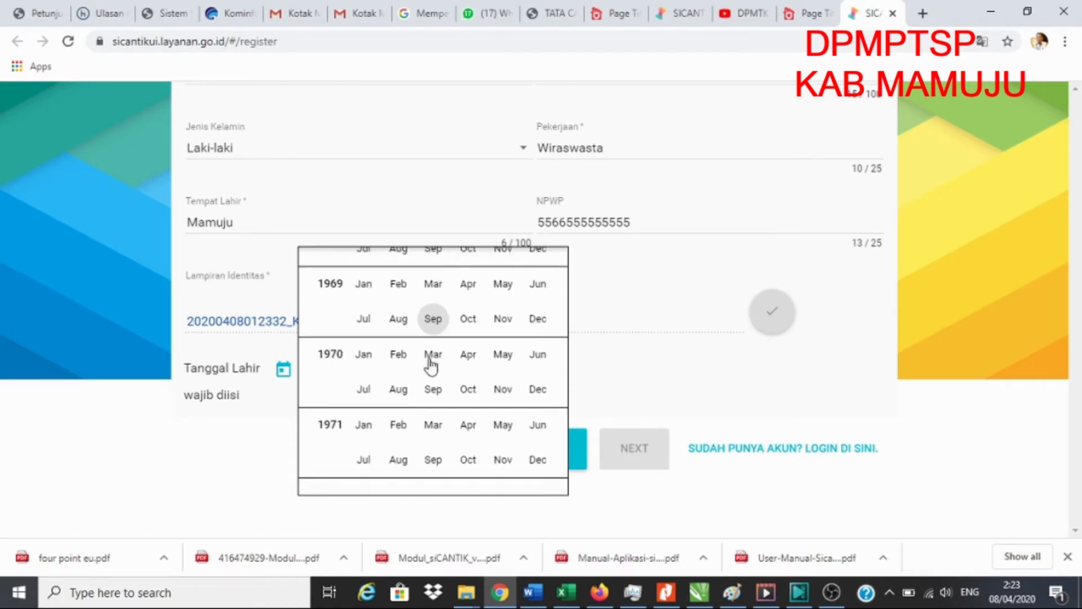
{"action": "left_click", "coordinate": [537, 319]}
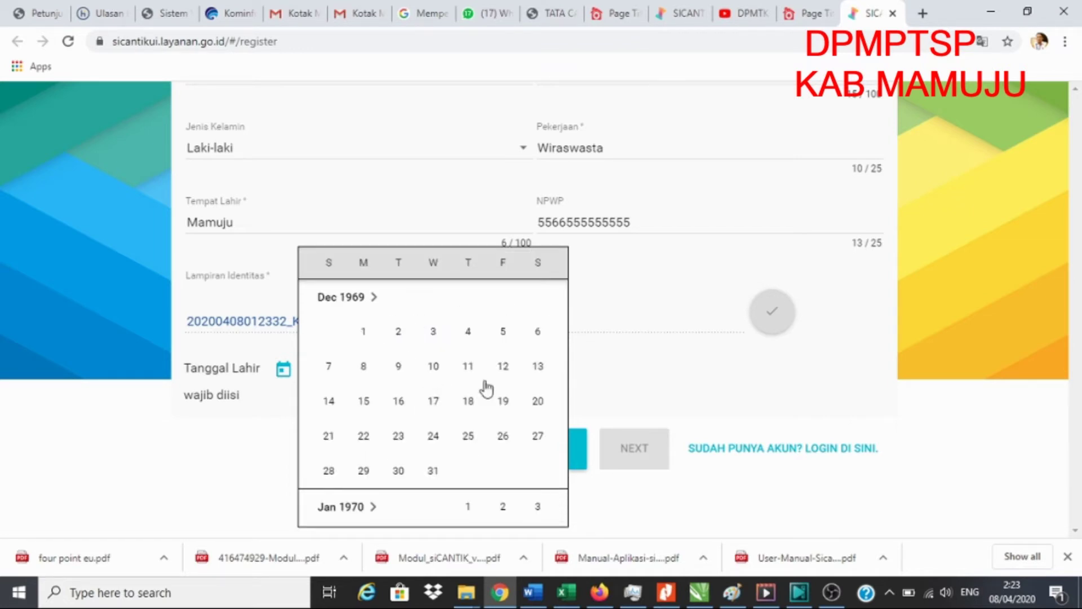
{"action": "left_click", "coordinate": [502, 368]}
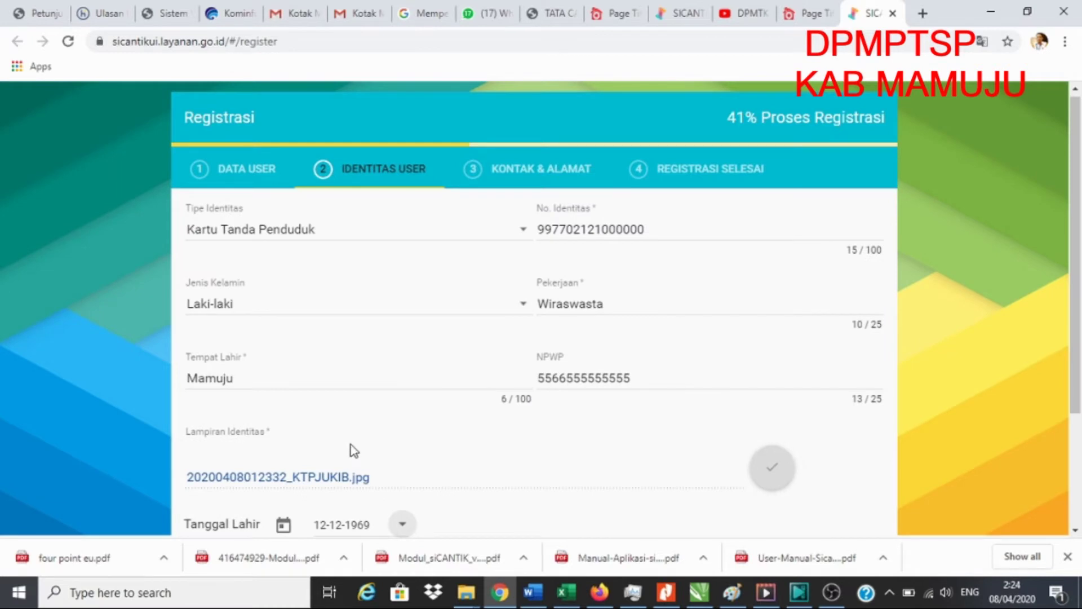
{"action": "scroll", "coordinate": [354, 451], "scroll_direction": "down", "scroll_amount": 3}
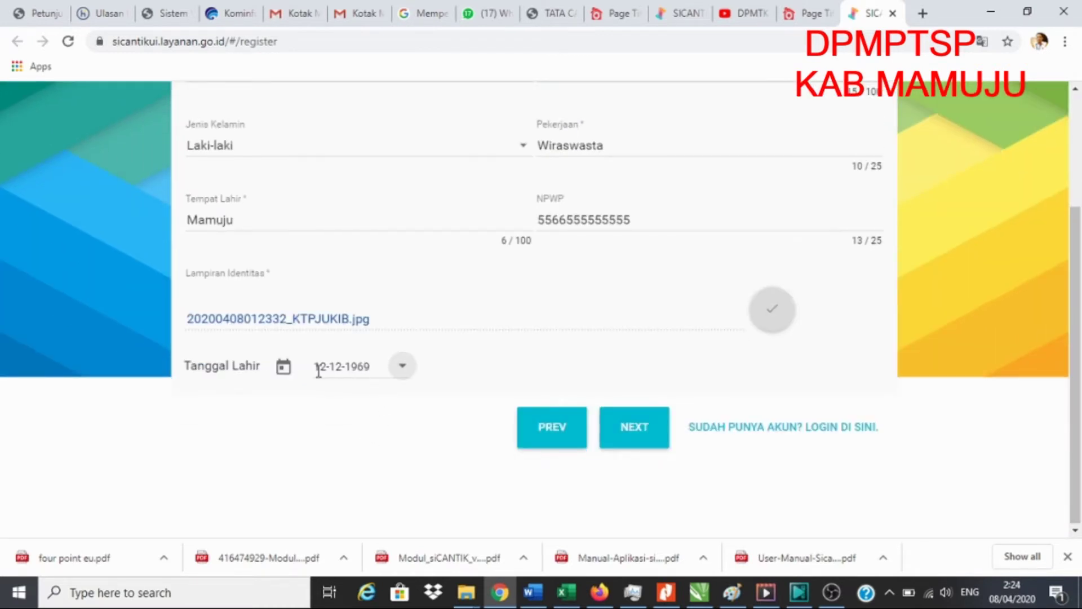
- On the Kontak & Alamat step, enter the telephone number and copy it into No. HP
{"action": "left_click", "coordinate": [644, 429]}
{"action": "scroll", "coordinate": [614, 325], "scroll_direction": "up", "scroll_amount": 2}
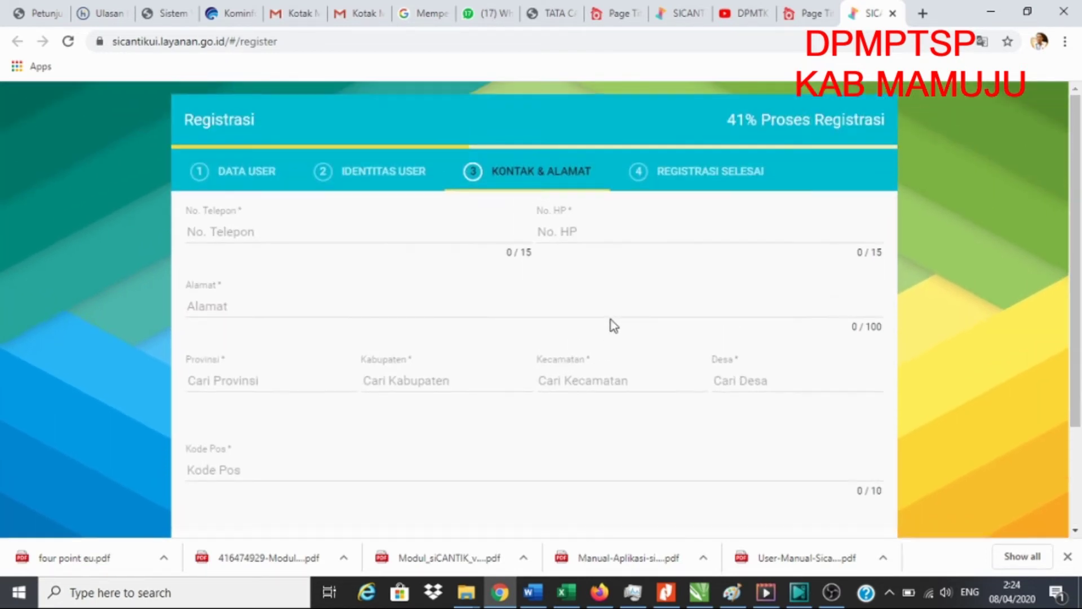
{"action": "left_click", "coordinate": [299, 234]}
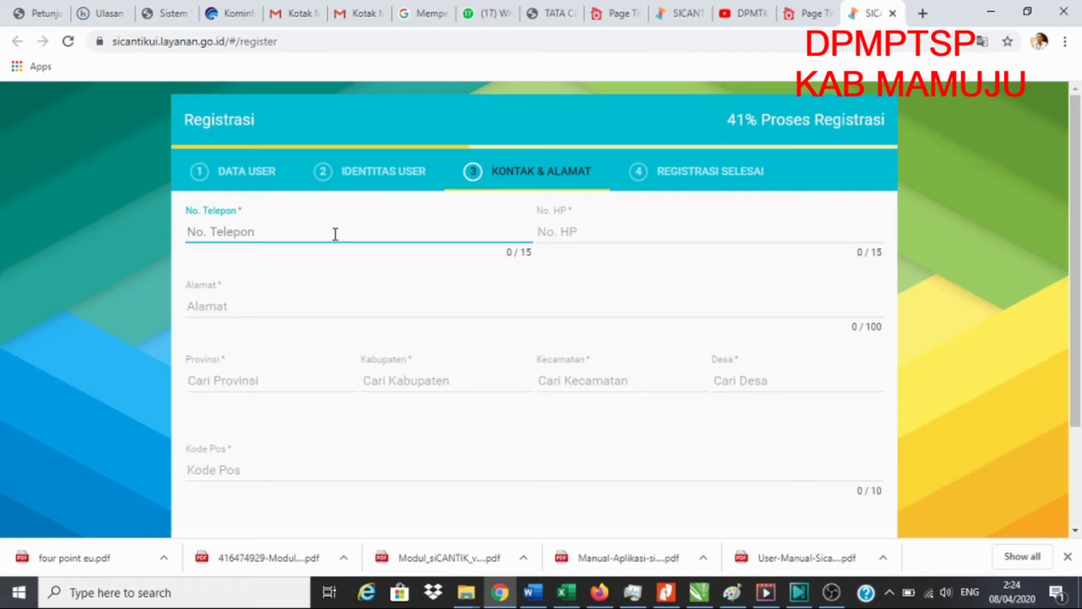
{"action": "left_click", "coordinate": [615, 230]}
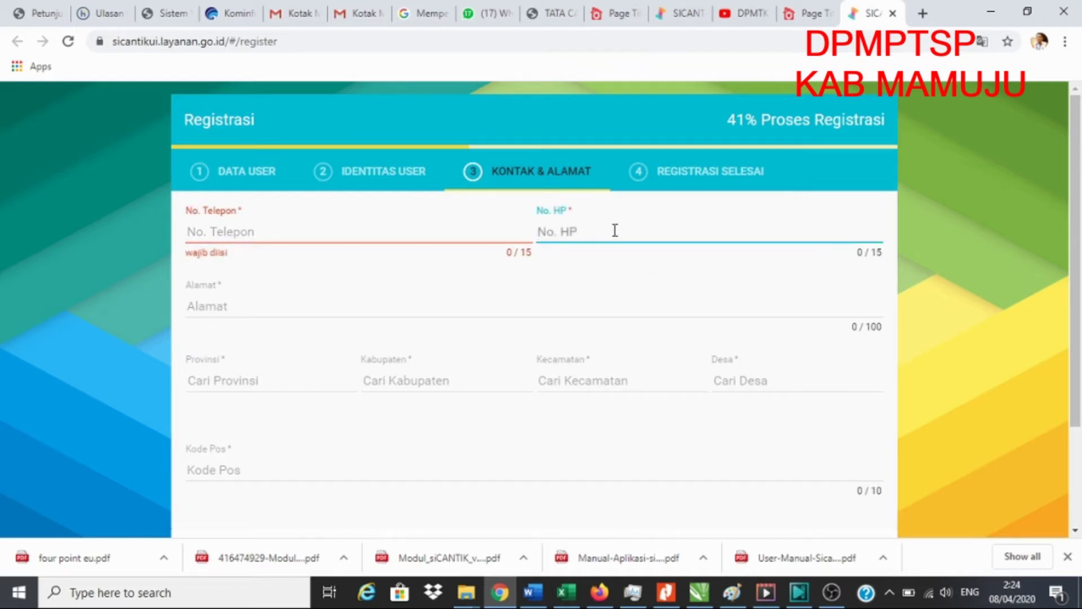
{"action": "left_click", "coordinate": [237, 231]}
{"action": "type", "text": "08"}
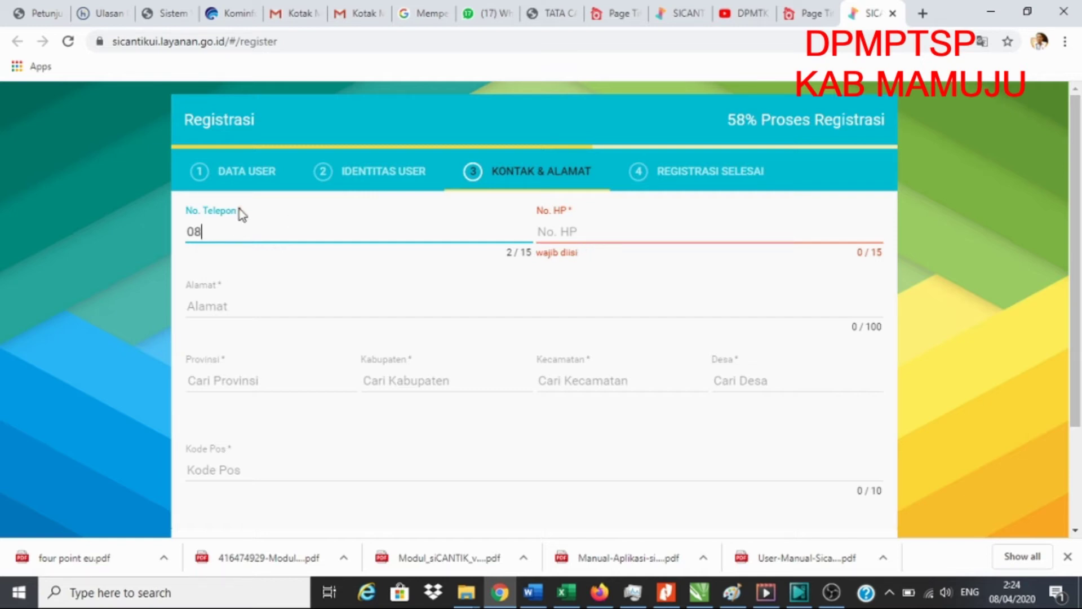
{"action": "type", "text": "52888888888"}
{"action": "left_click_drag", "start_coordinate": [285, 232], "coordinate": [169, 248]}
{"action": "key", "text": "ctrl+c"}
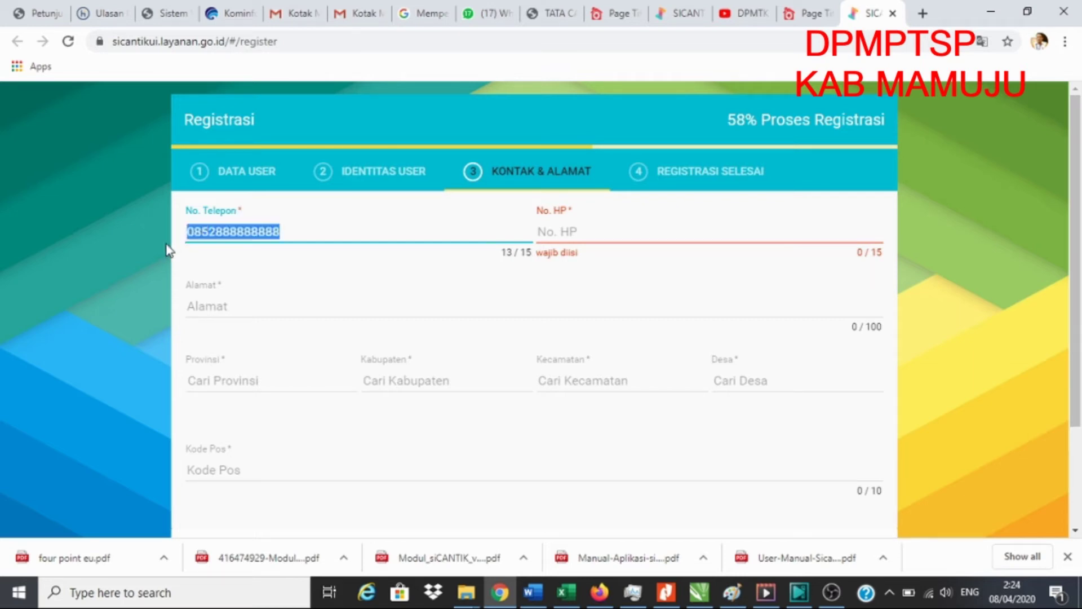
{"action": "left_click", "coordinate": [575, 230]}
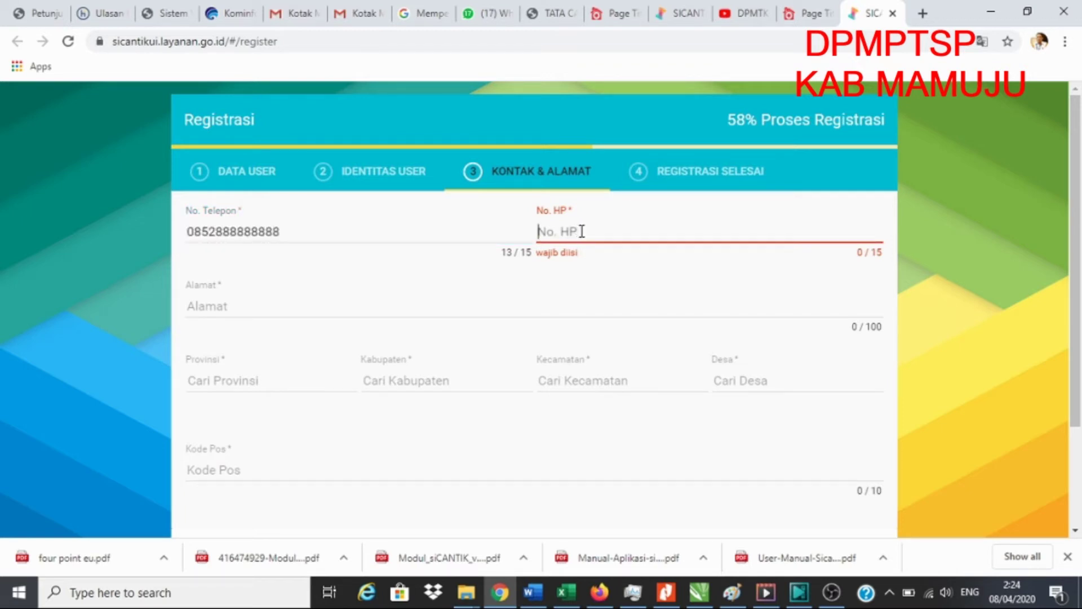
{"action": "key", "text": "ctrl+v"}
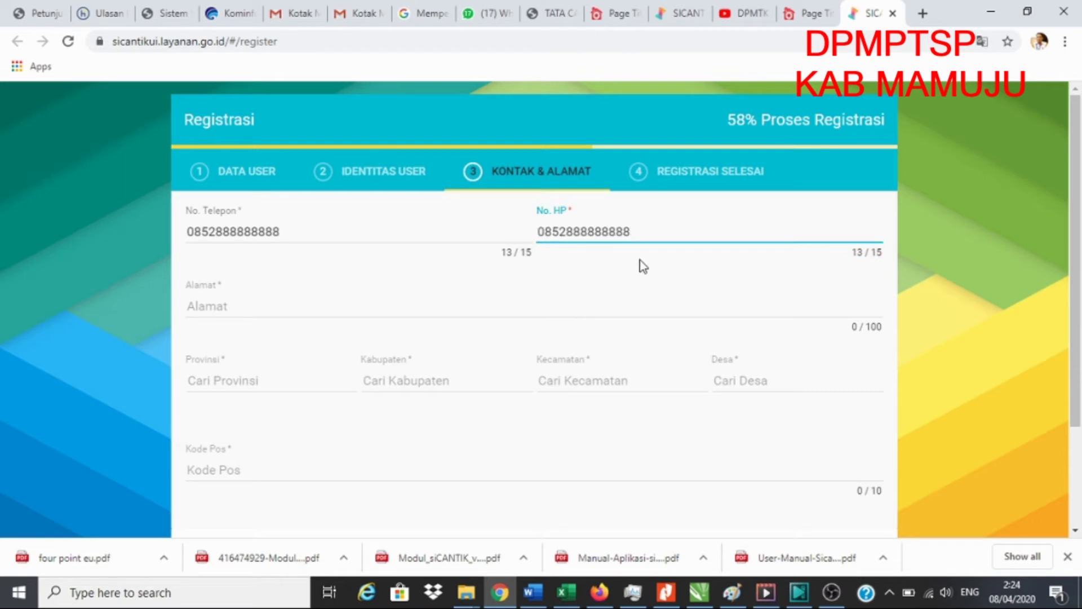
- Type the applicant's street address into the Alamat field
{"action": "left_click", "coordinate": [634, 288]}
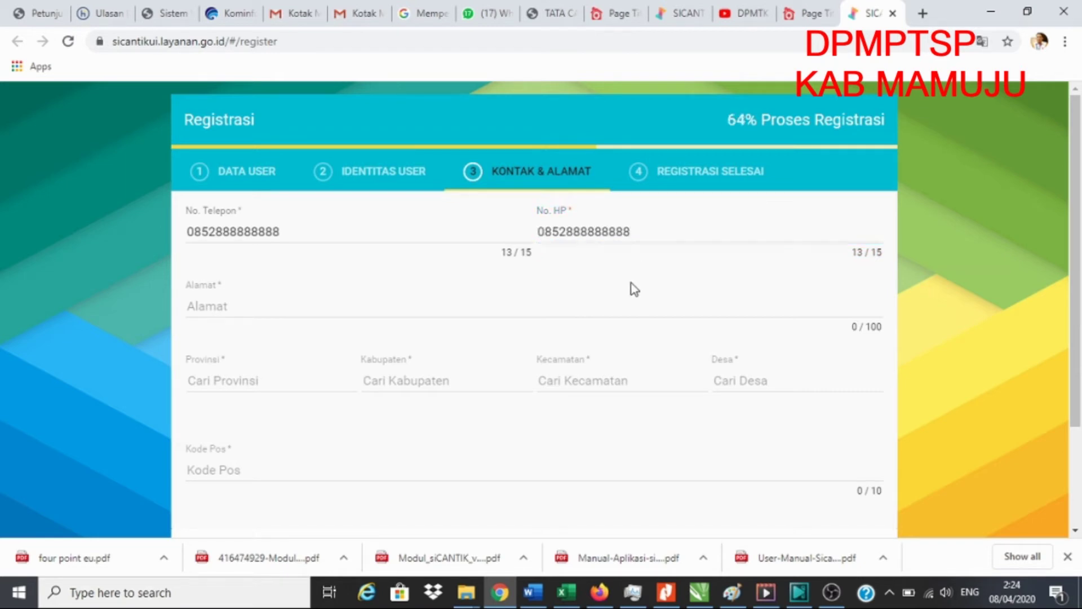
{"action": "left_click", "coordinate": [240, 312]}
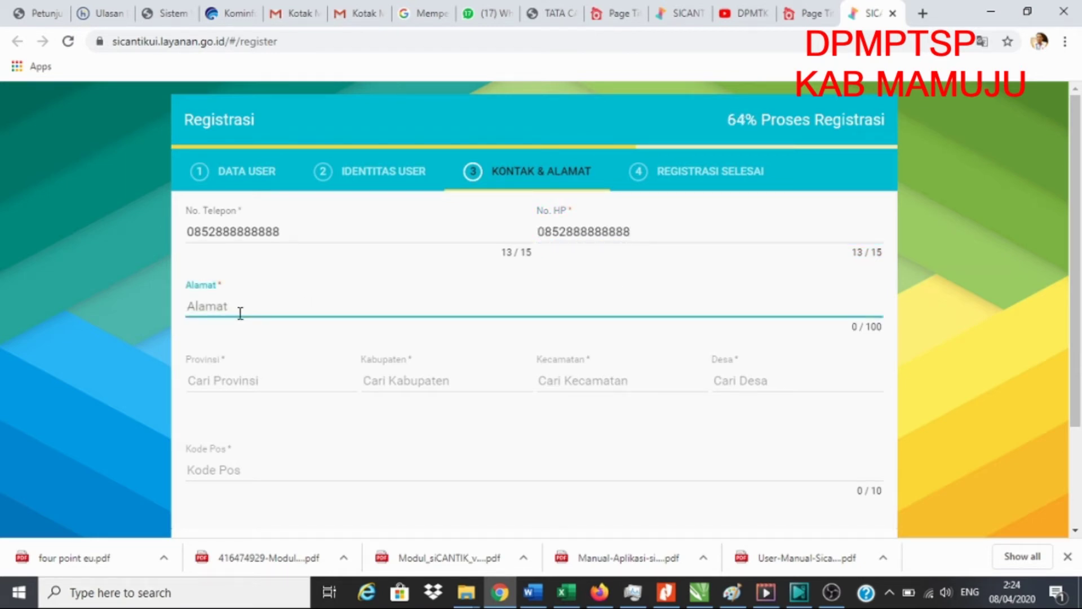
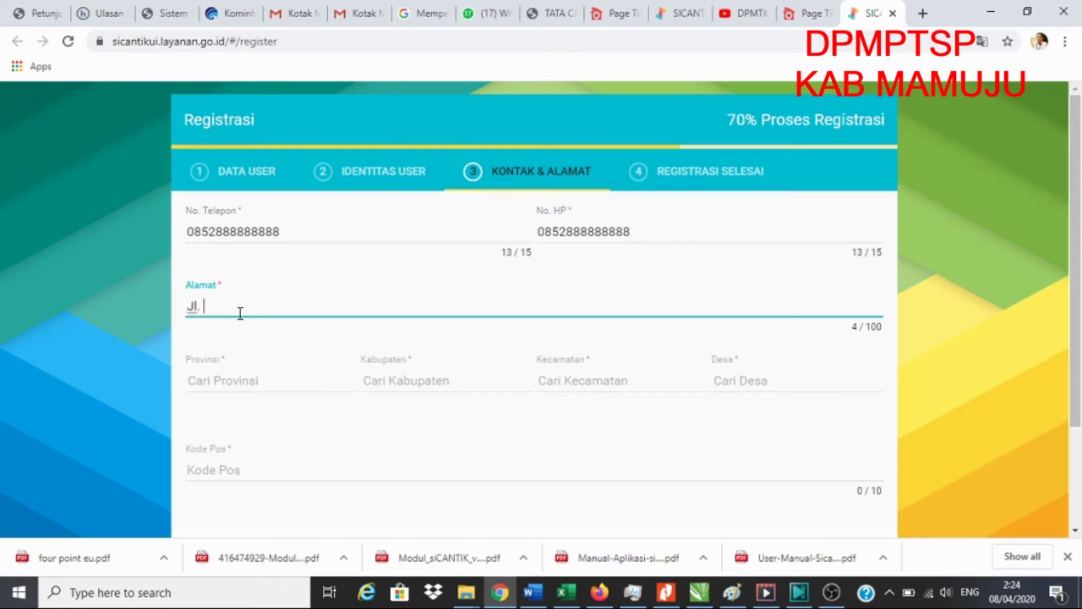
- Select province SULAWESI BARAT, regency KAB. MAMUJU, district Mamuju and village Karema
{"action": "left_click", "coordinate": [265, 383]}
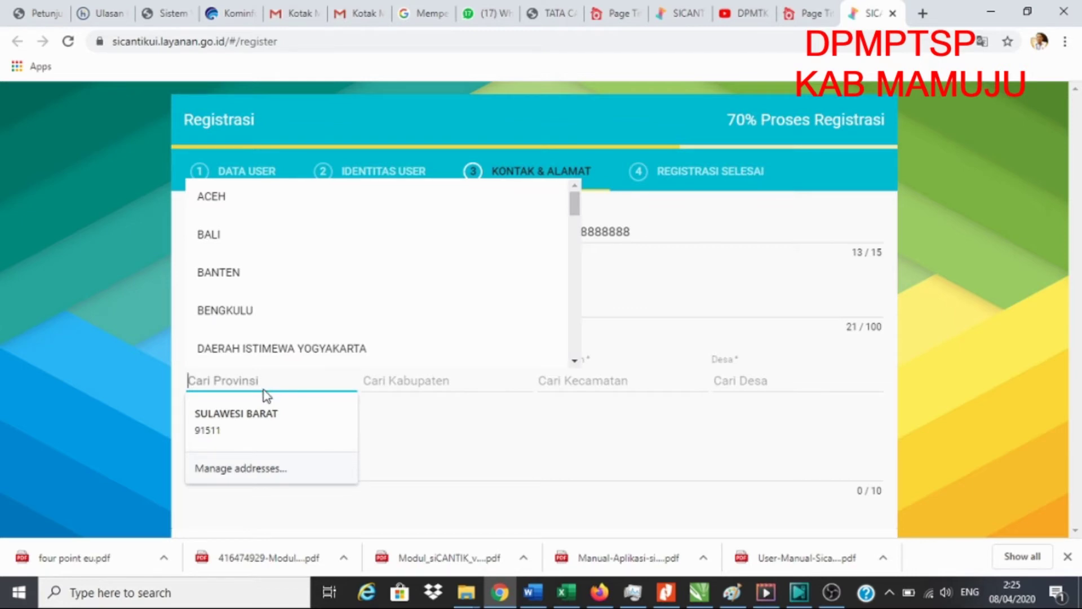
{"action": "type", "text": "sula"}
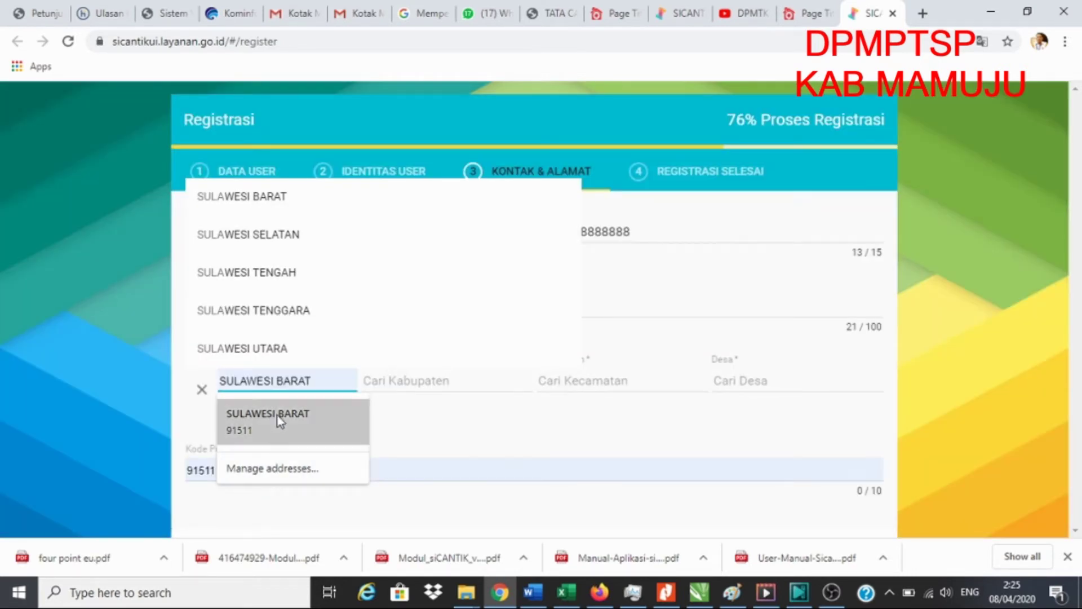
{"action": "left_click", "coordinate": [271, 418]}
{"action": "left_click", "coordinate": [420, 389]}
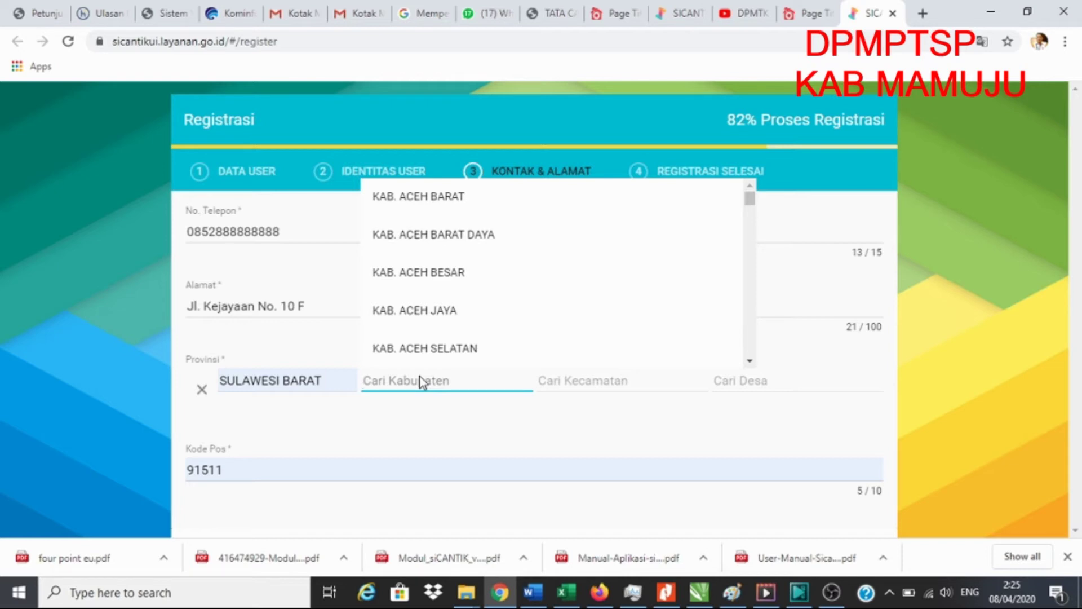
{"action": "type", "text": "man"}
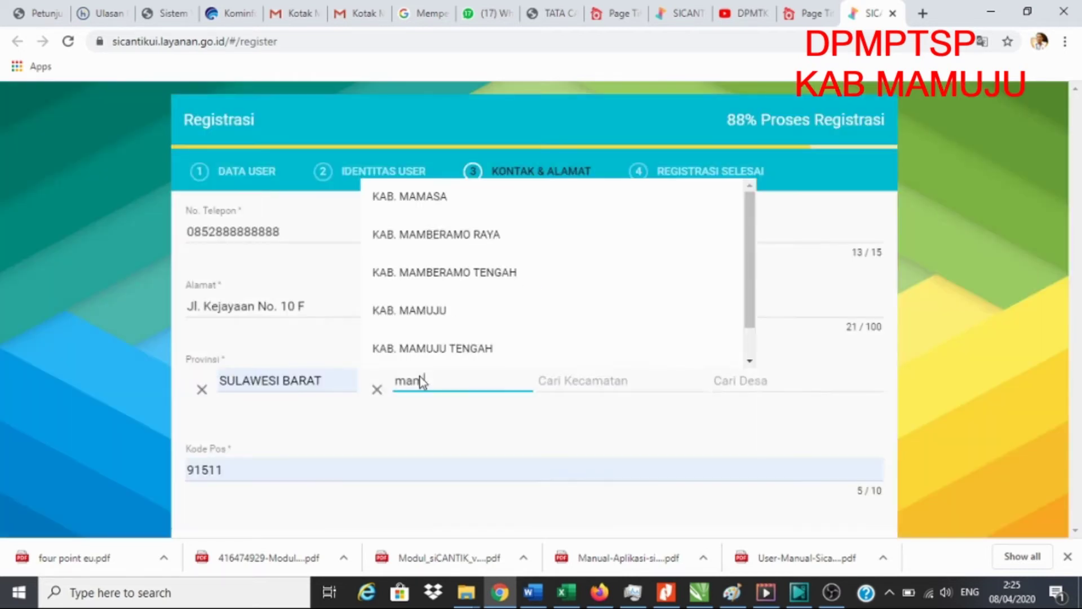
{"action": "left_click", "coordinate": [426, 315]}
{"action": "left_click", "coordinate": [566, 387]}
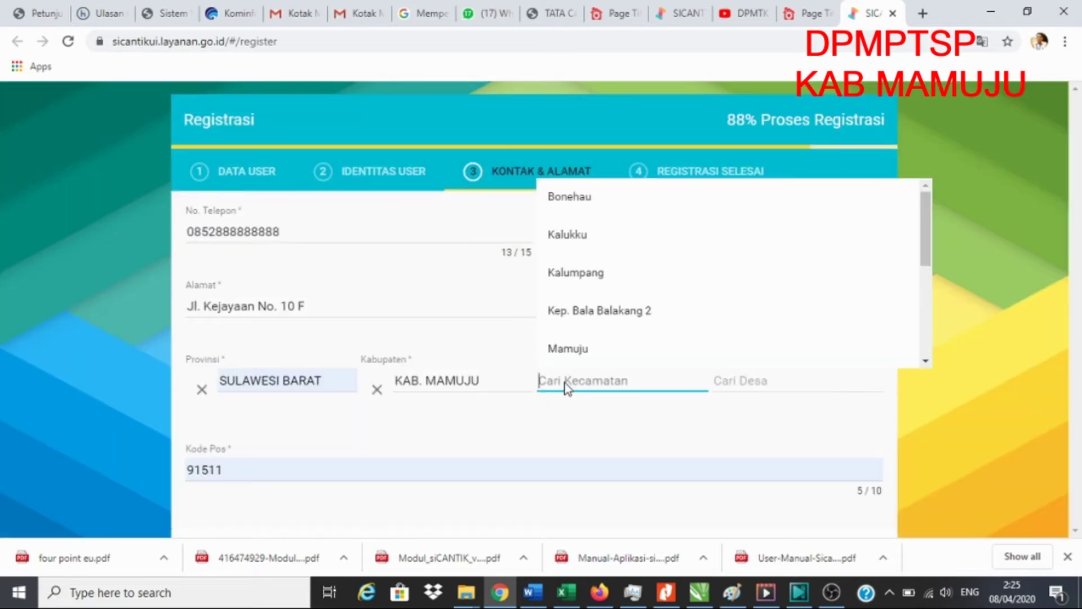
{"action": "left_click", "coordinate": [574, 349]}
{"action": "left_click", "coordinate": [746, 383]}
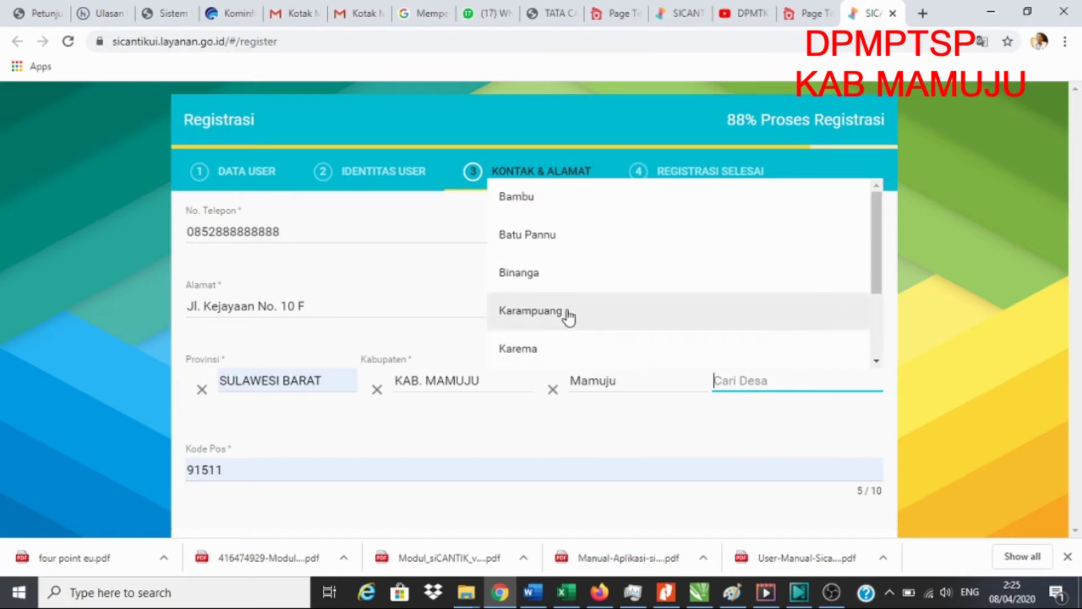
{"action": "left_click", "coordinate": [521, 352]}
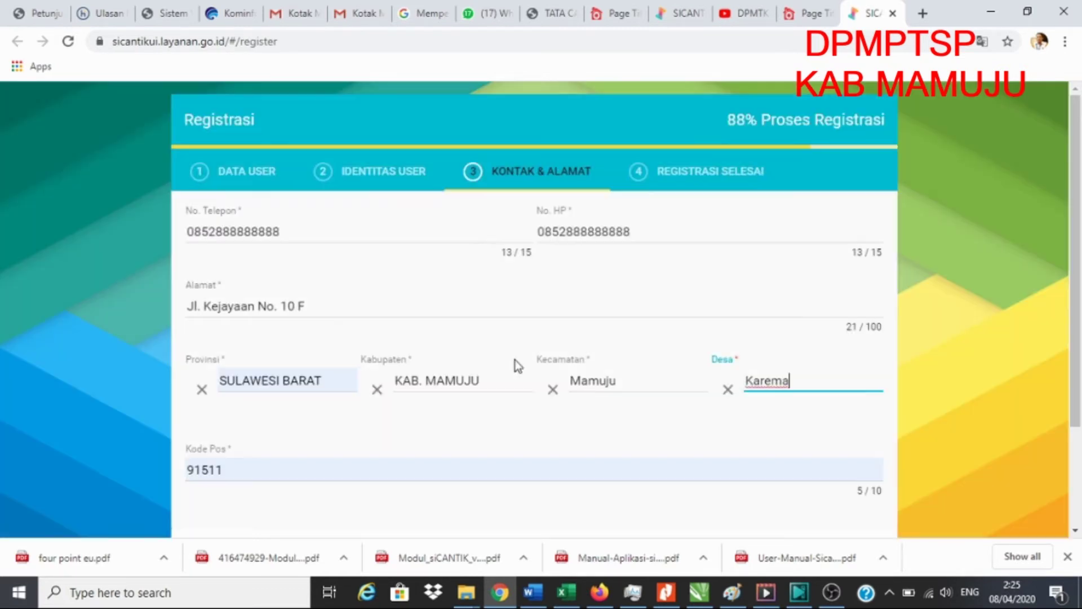
- Fill postal code 91511 from the suggestion and finish the registration
{"action": "left_click", "coordinate": [228, 470]}
{"action": "double_click", "coordinate": [266, 471]}
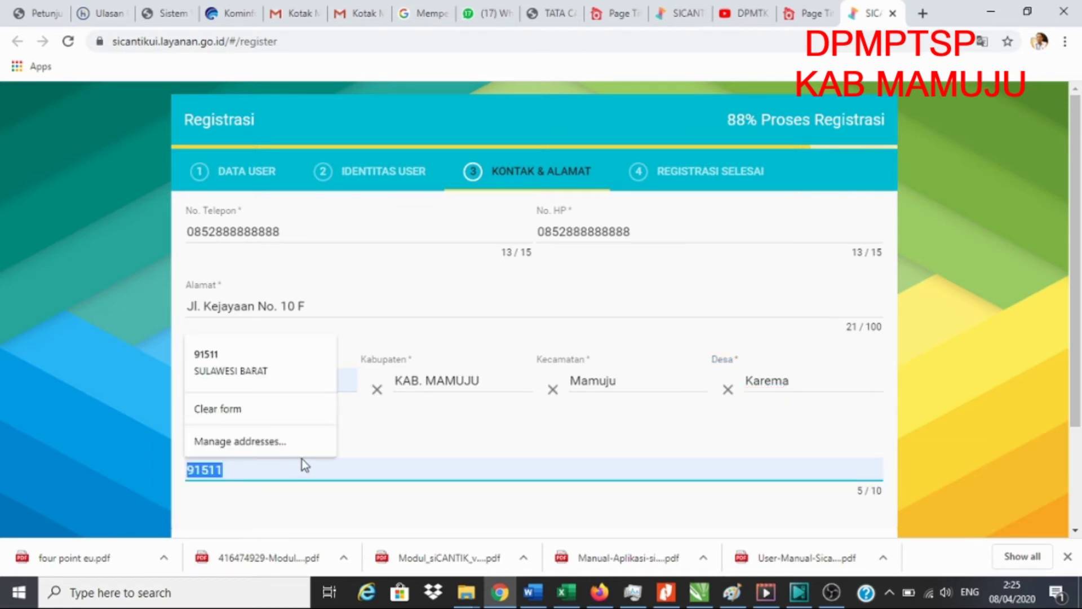
{"action": "left_click", "coordinate": [273, 474]}
{"action": "scroll", "coordinate": [560, 417], "scroll_direction": "down", "scroll_amount": 3}
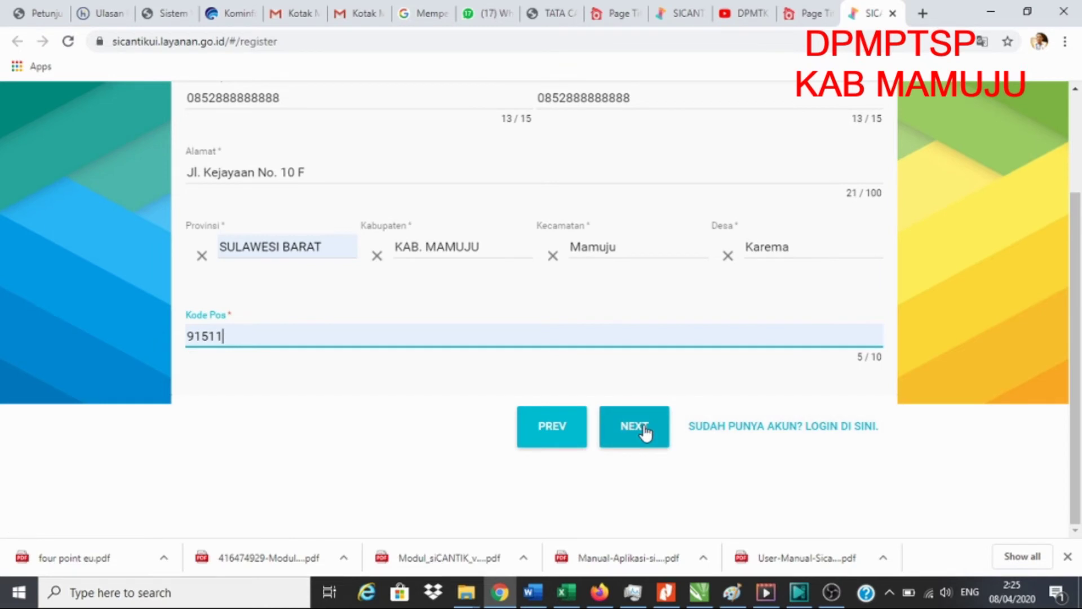
{"action": "left_click", "coordinate": [645, 432]}
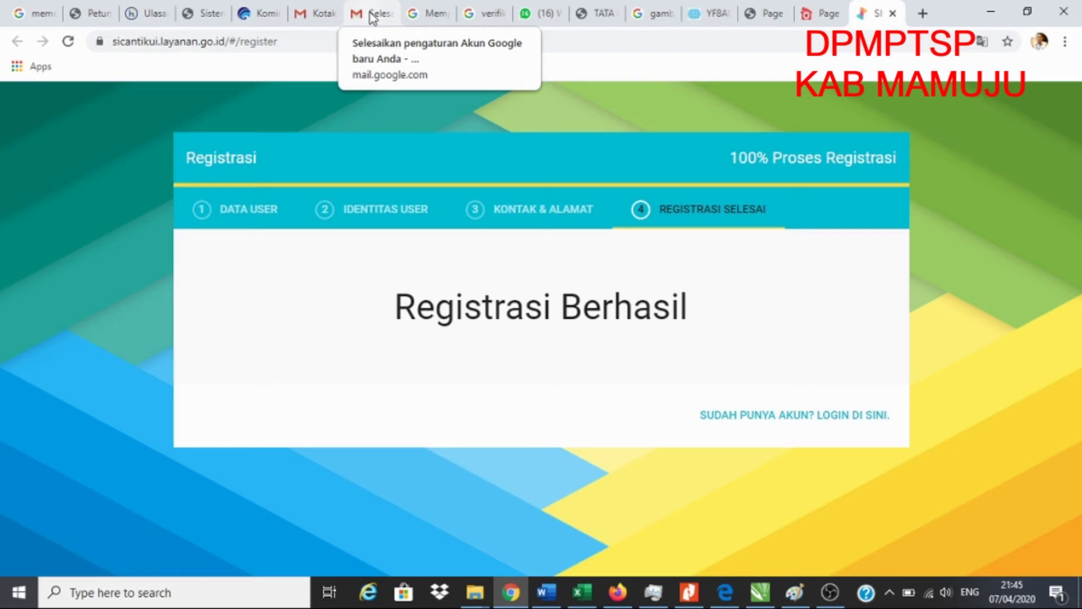
- Leave the completed SiCantik registration page and switch to the Gmail mailbox
{"action": "left_click", "coordinate": [371, 17]}
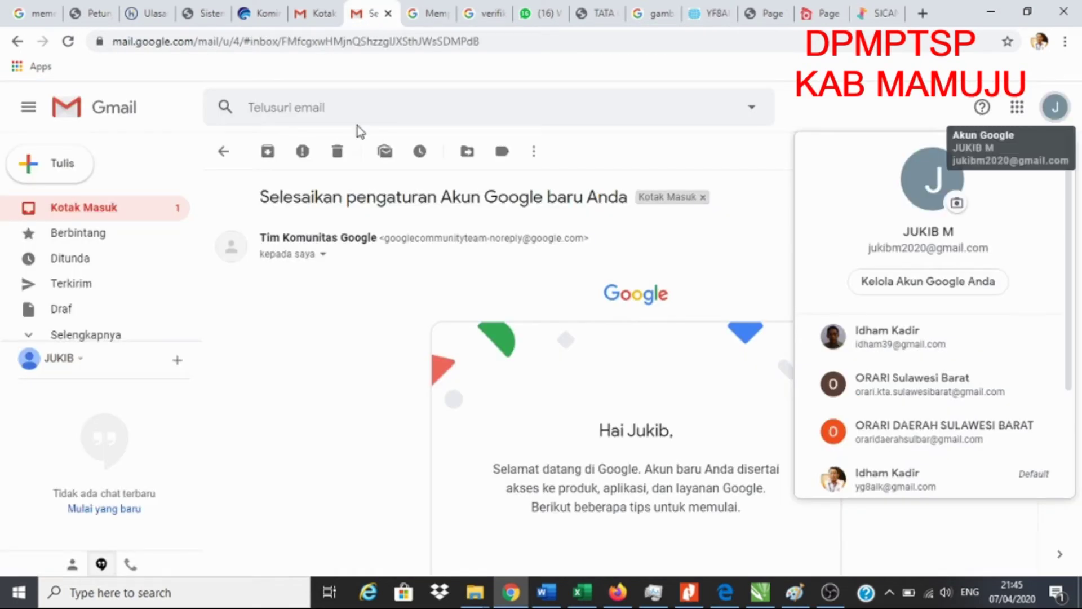
- Read the SICANTIK 'Registrasi Pemohon' email, then return to the inbox to find the verification email
{"action": "left_click", "coordinate": [79, 217]}
{"action": "left_click", "coordinate": [79, 217]}
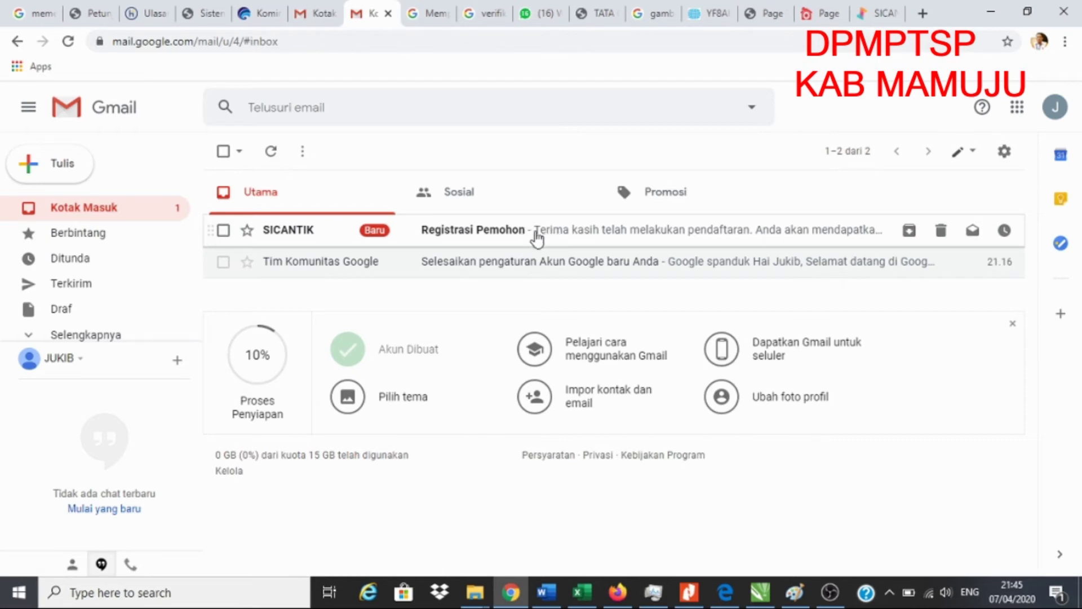
{"action": "left_click", "coordinate": [631, 237]}
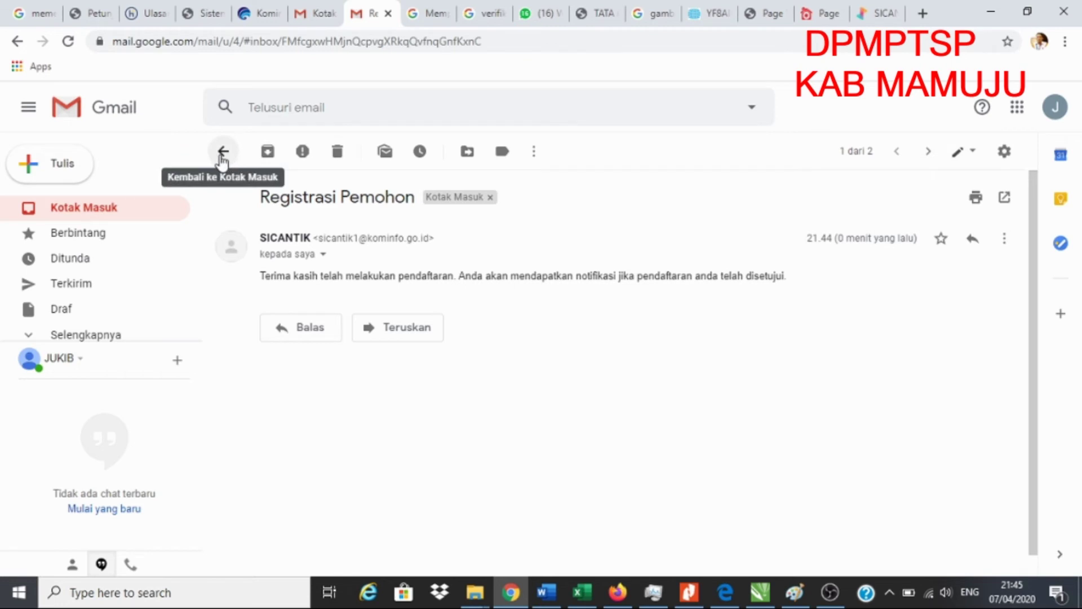
{"action": "left_click", "coordinate": [85, 208]}
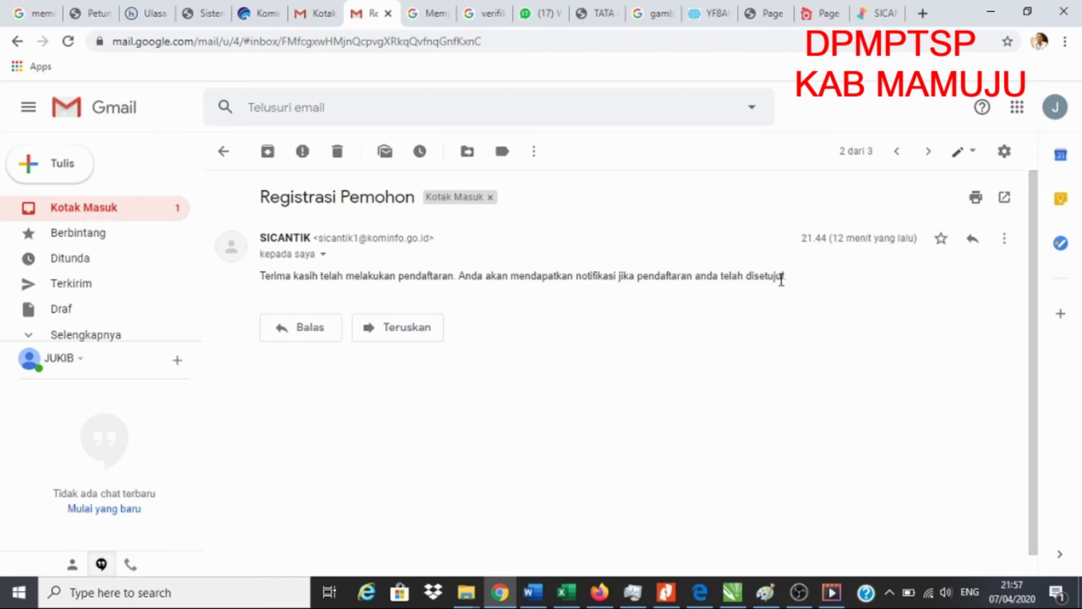
{"action": "left_click", "coordinate": [75, 212]}
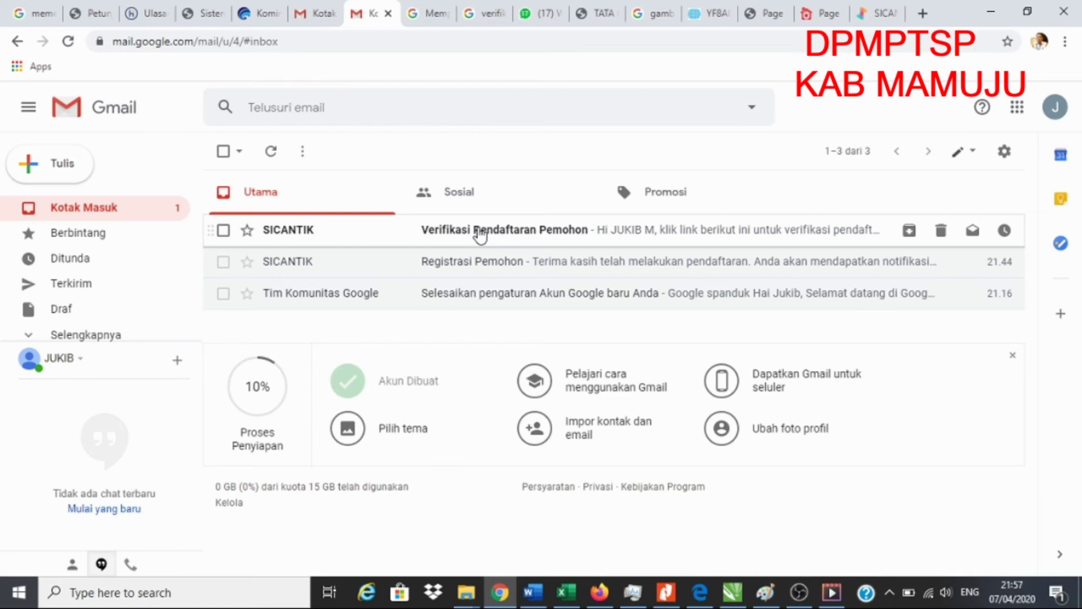
- Open 'Verifikasi Pendaftaran Pemohon', follow its link, and press VERIFIKASI to verify the account
{"action": "left_click", "coordinate": [479, 232]}
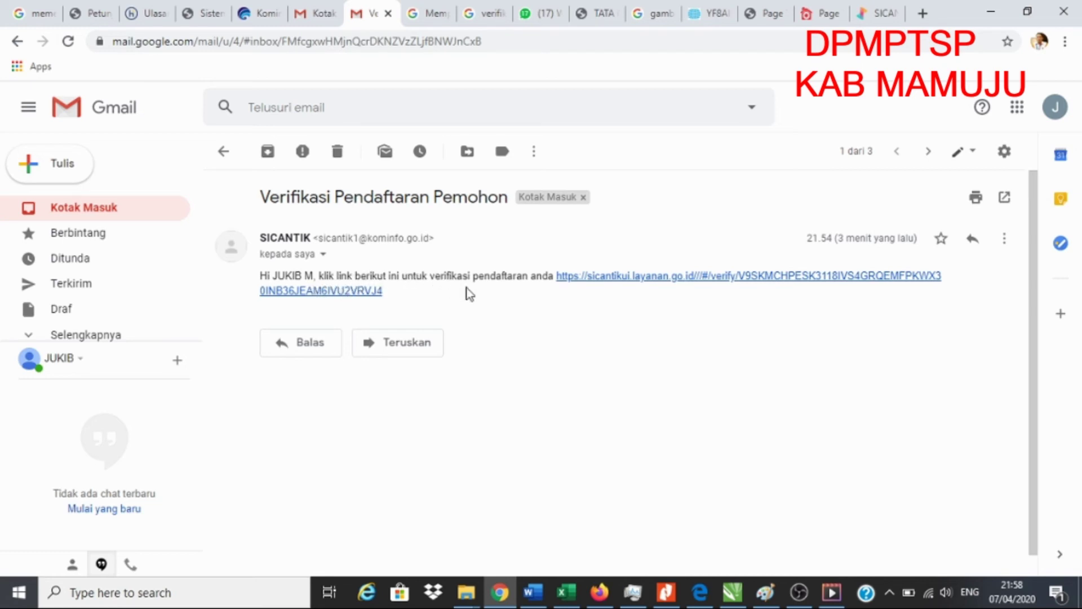
{"action": "left_click", "coordinate": [693, 279]}
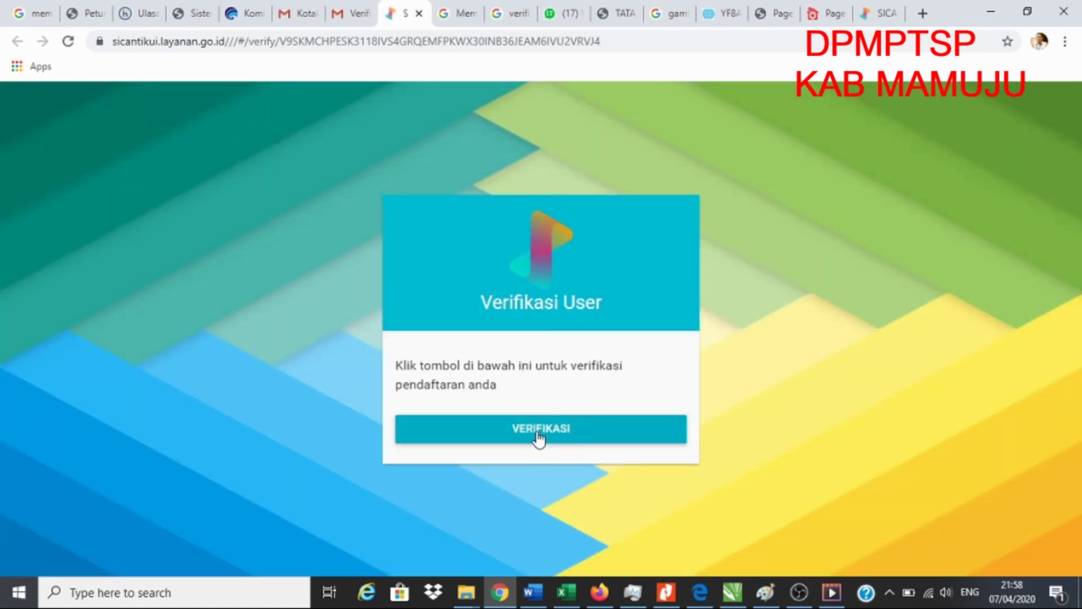
{"action": "left_click", "coordinate": [538, 432]}
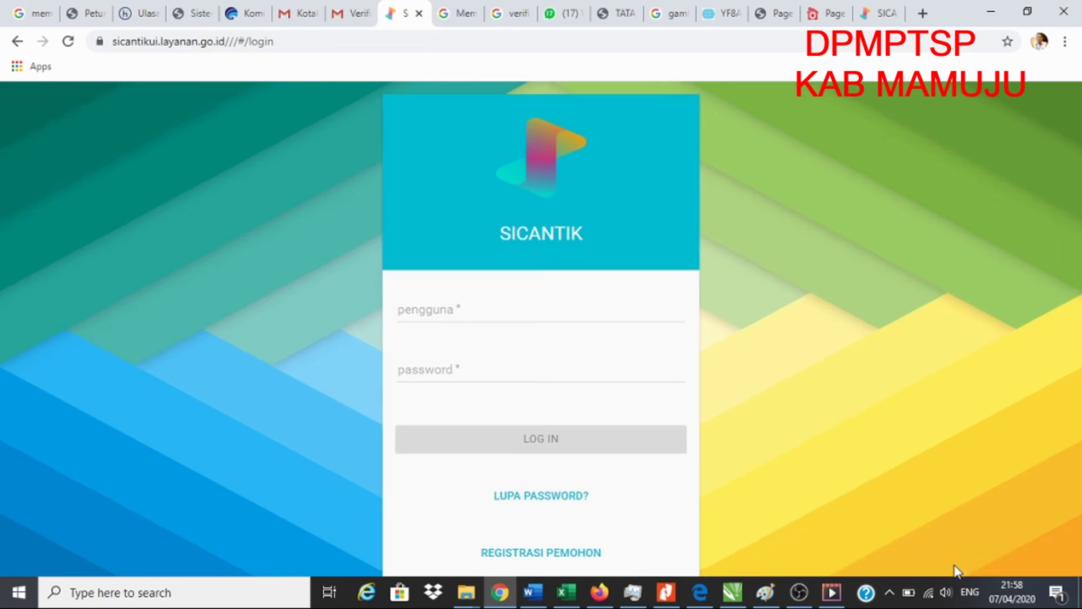
{"action": "left_click", "coordinate": [344, 15]}
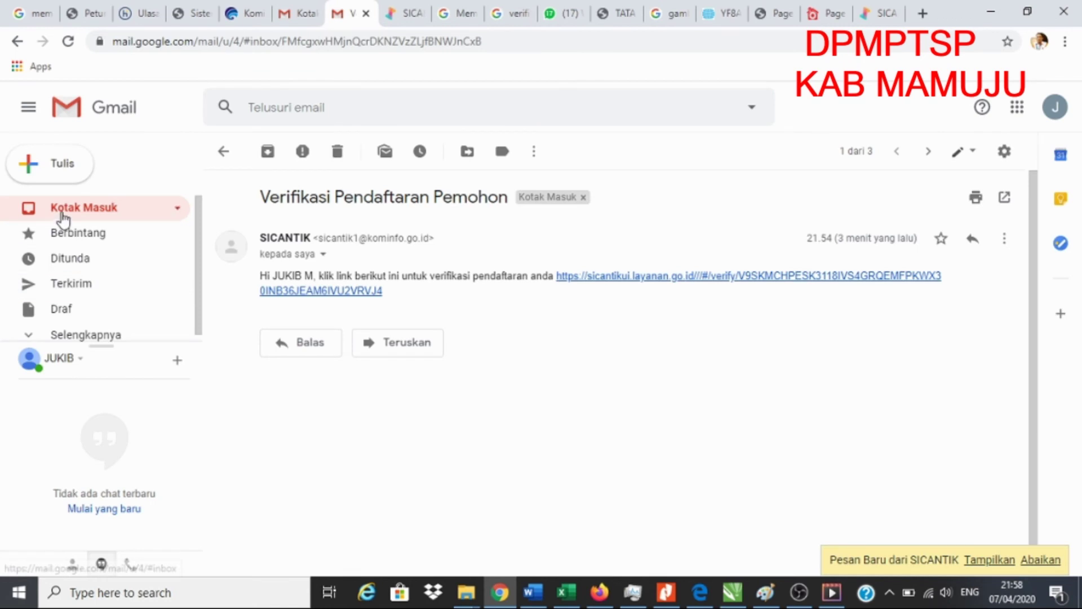
- Open the SICANTIK email with the login details and select the username and password values
{"action": "left_click", "coordinate": [70, 211]}
{"action": "left_click", "coordinate": [452, 231]}
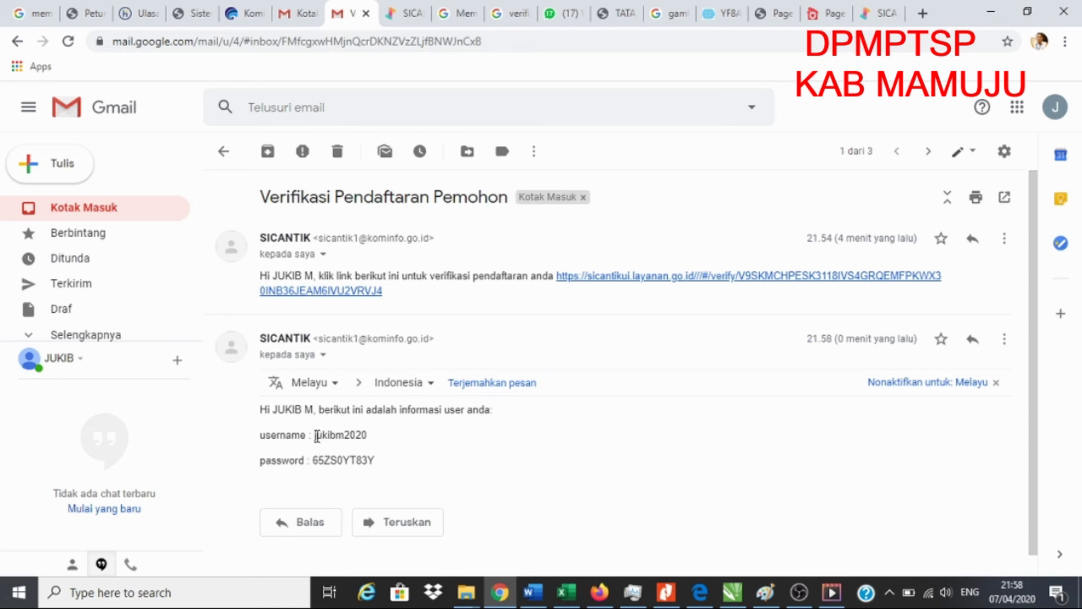
{"action": "left_click_drag", "start_coordinate": [316, 436], "coordinate": [368, 436]}
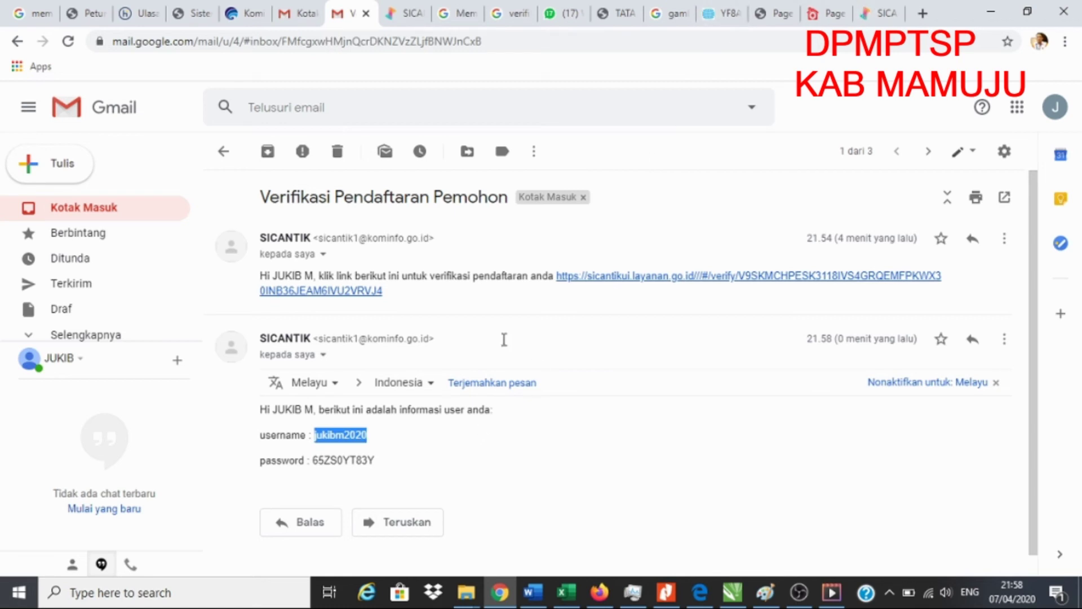
{"action": "left_click", "coordinate": [379, 460]}
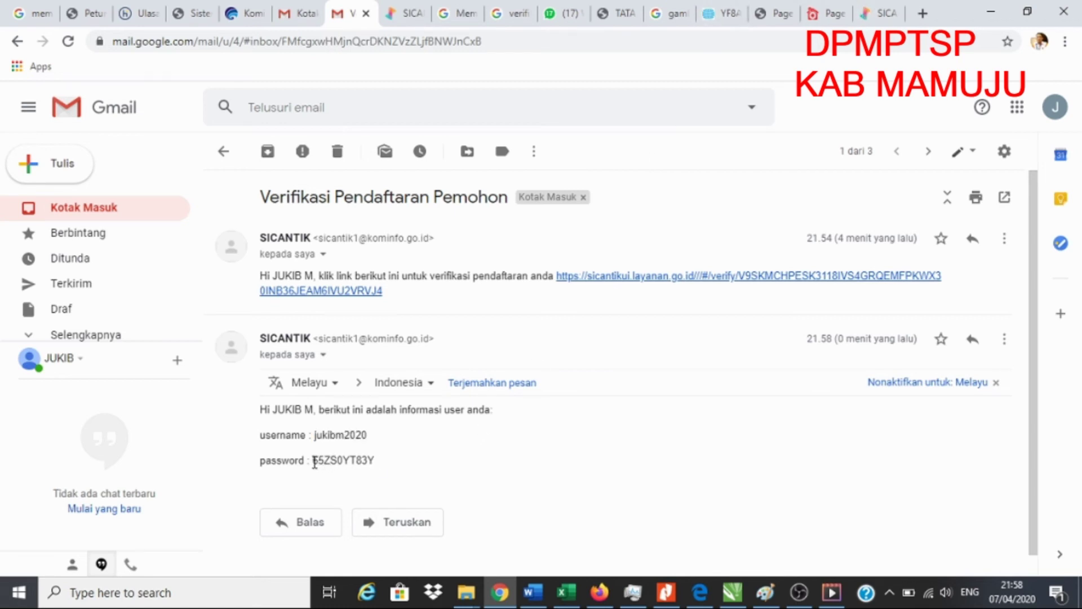
{"action": "left_click_drag", "start_coordinate": [315, 435], "coordinate": [367, 431]}
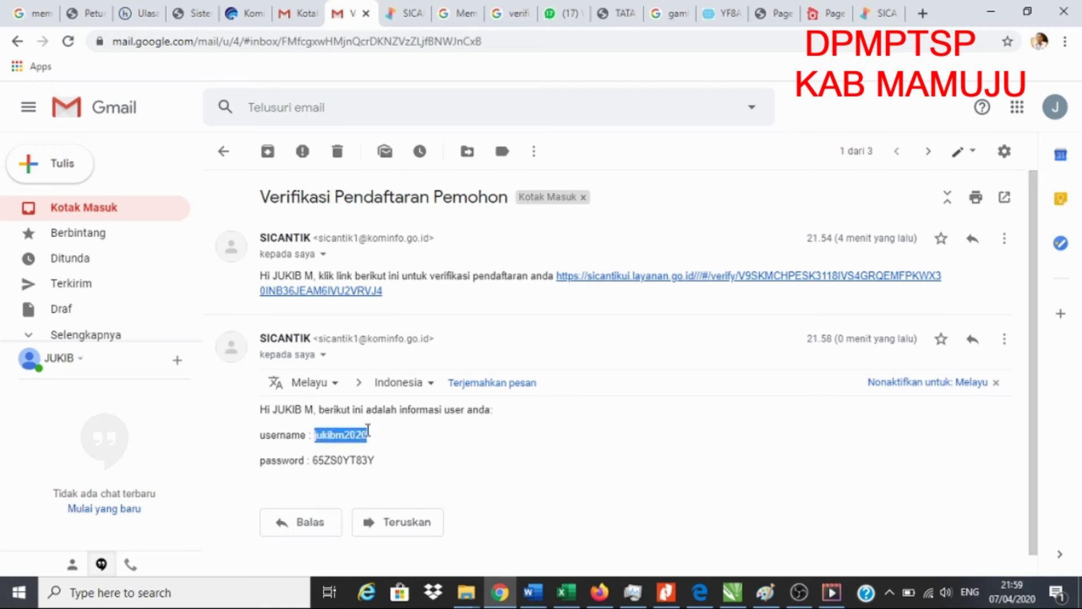
{"action": "left_click_drag", "start_coordinate": [313, 460], "coordinate": [379, 466]}
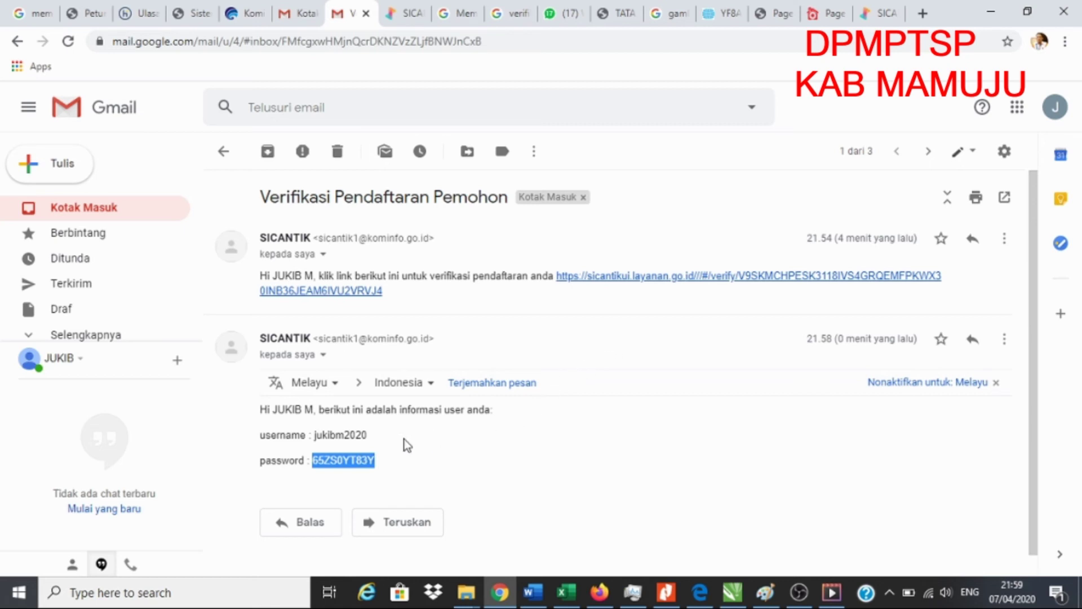
{"action": "left_click", "coordinate": [877, 18]}
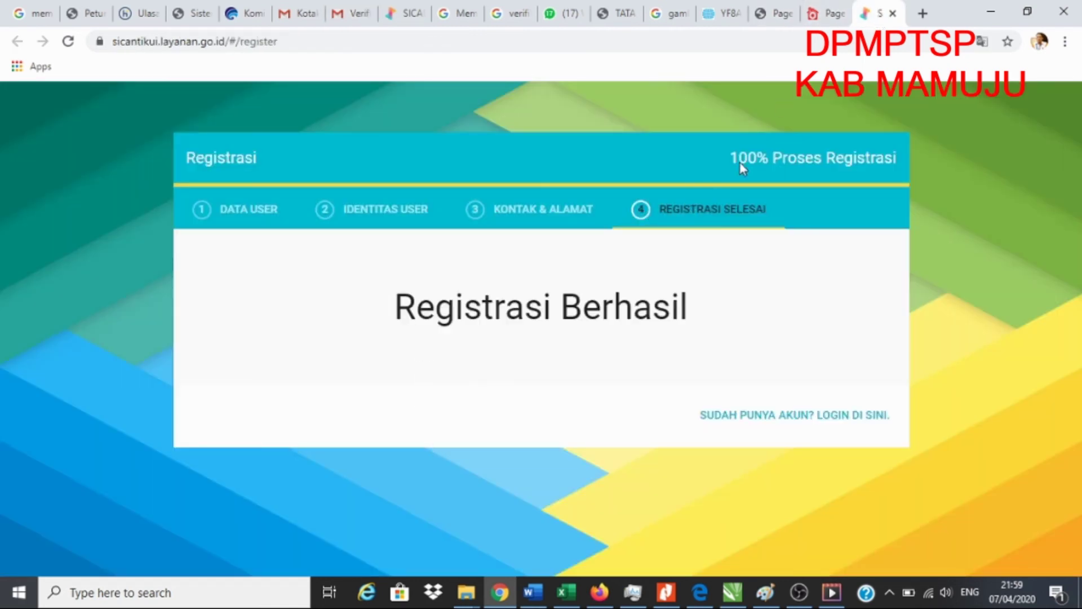
- On the SiCantik login page, enter the applicant's username, paste the password, and log in
{"action": "left_click", "coordinate": [414, 14]}
{"action": "left_click", "coordinate": [495, 306]}
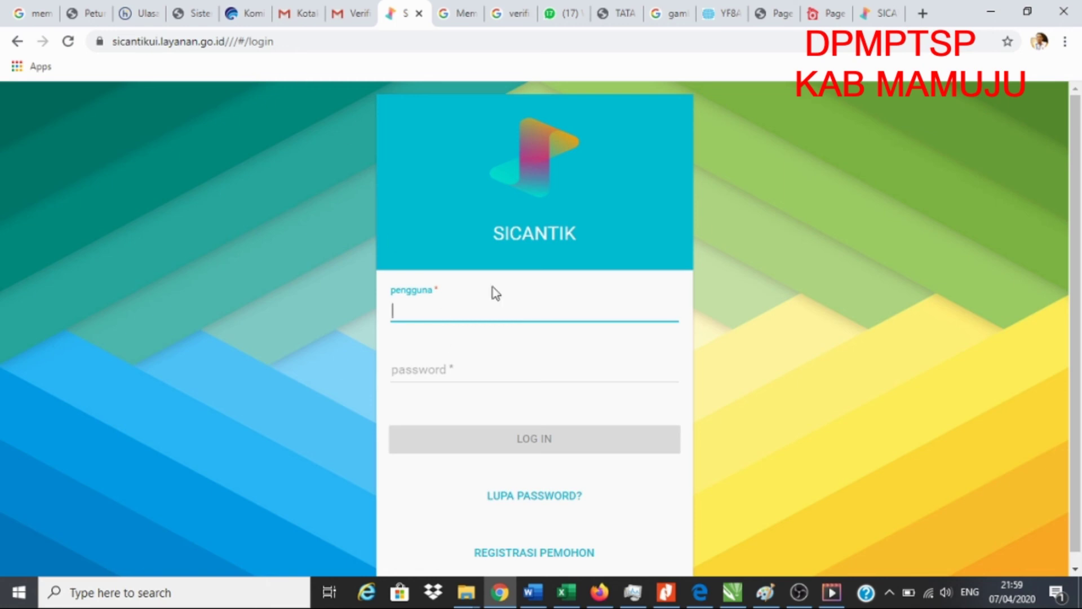
{"action": "type", "text": "jukibm2020"}
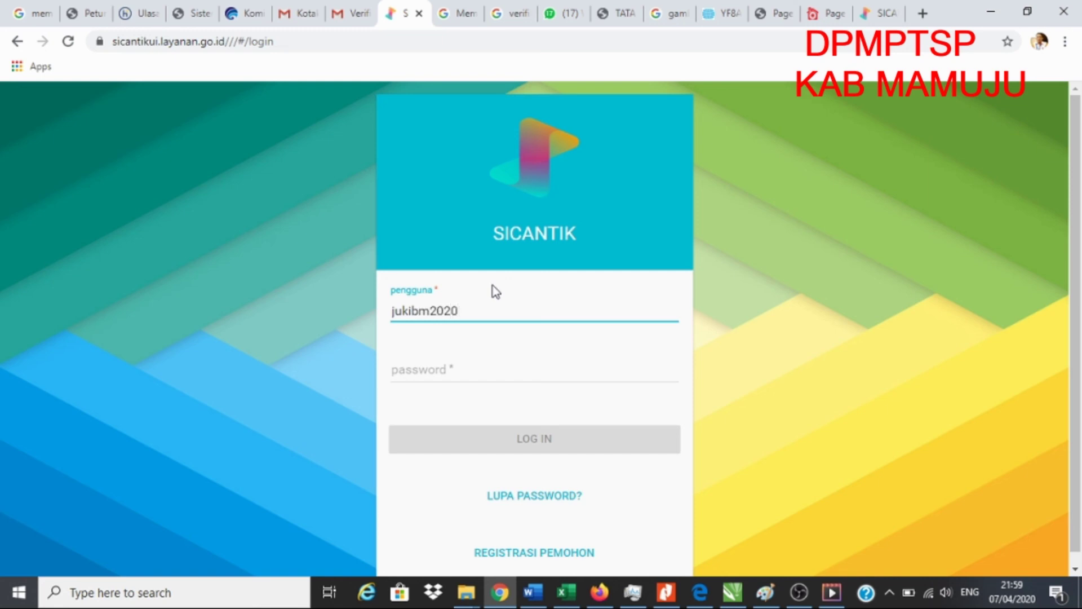
{"action": "left_click", "coordinate": [445, 370]}
{"action": "key", "text": "ctrl+v"}
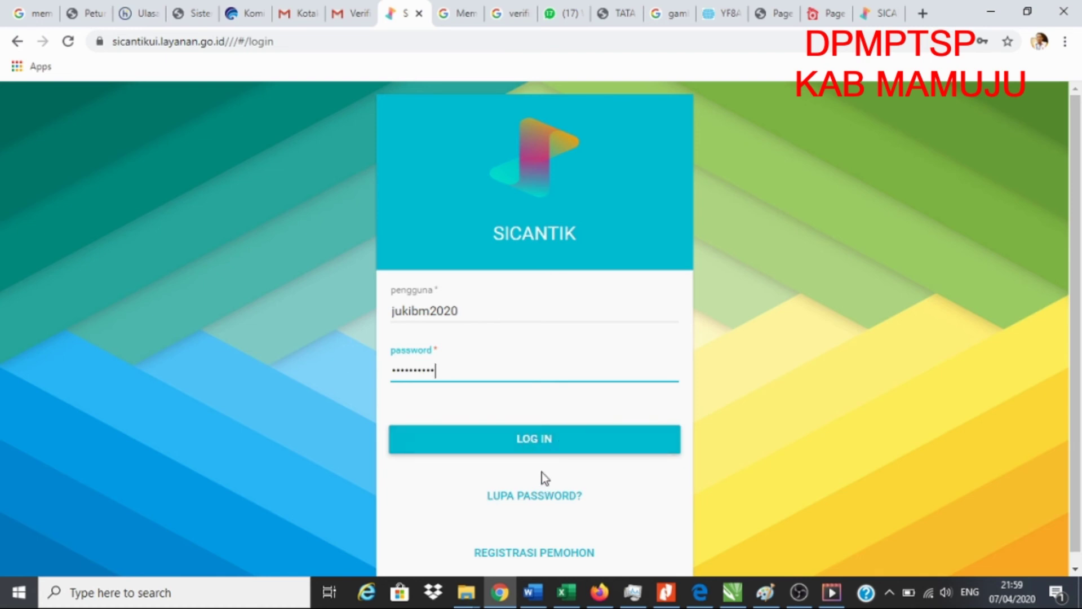
{"action": "left_click", "coordinate": [535, 448]}
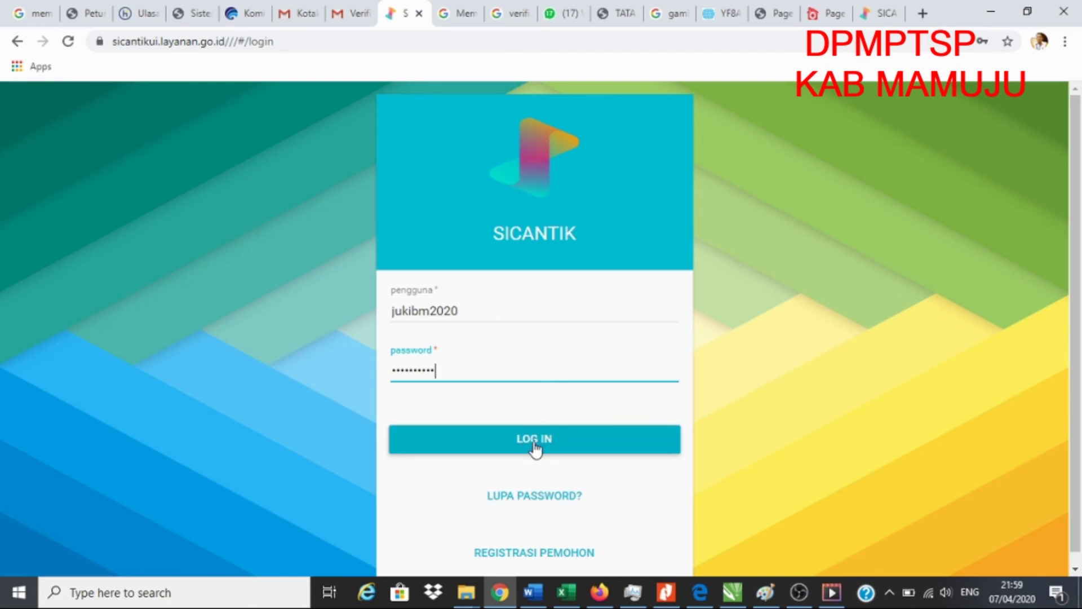
{"action": "left_click", "coordinate": [536, 449]}
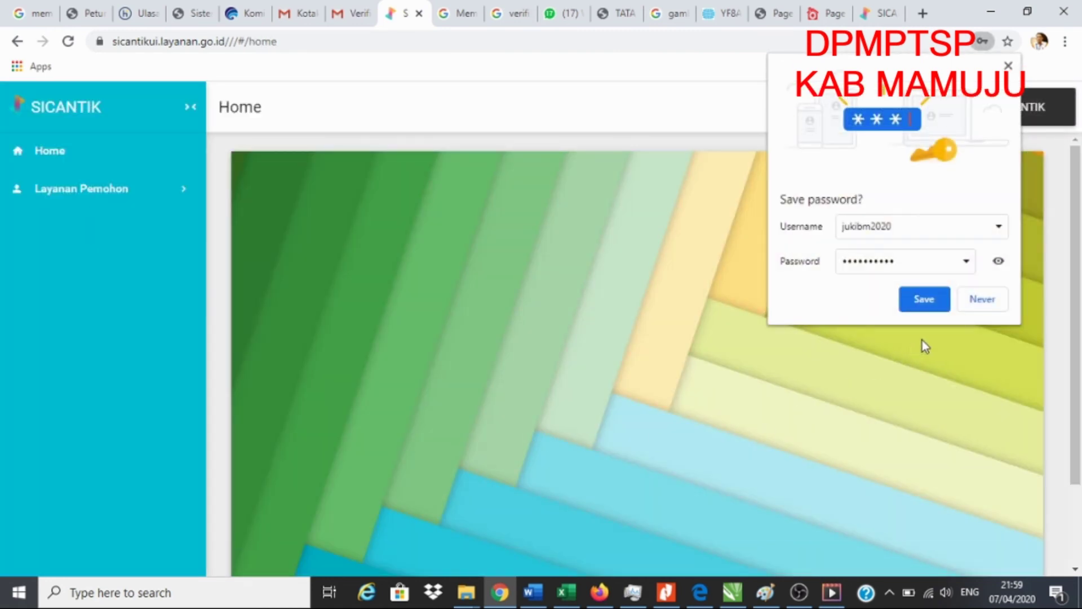
- Decline Chrome's offer to save the password and scroll through the Home dashboard
{"action": "left_click", "coordinate": [982, 303]}
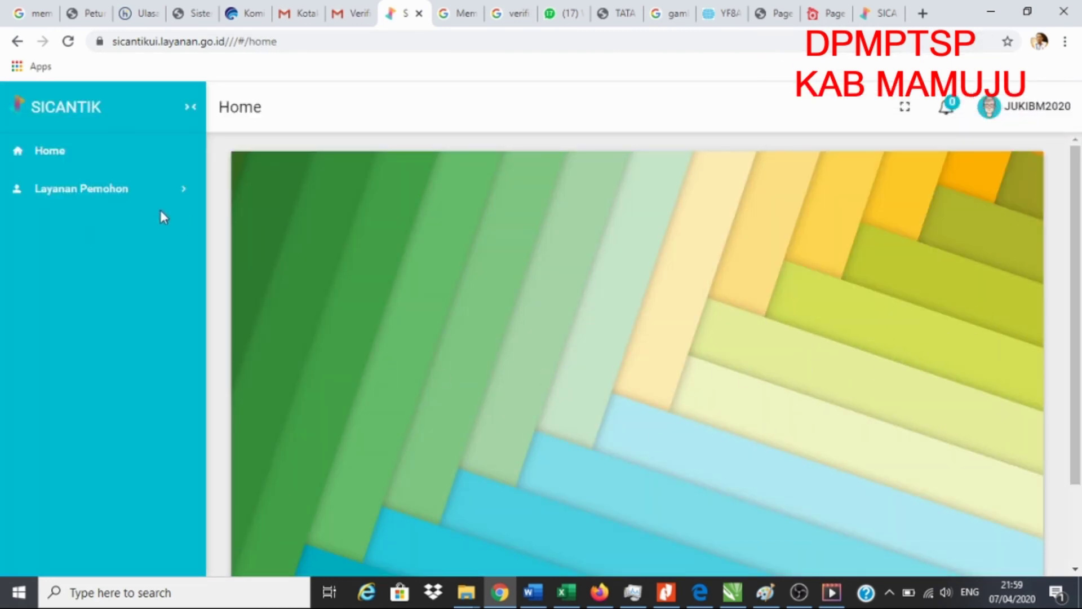
{"action": "scroll", "coordinate": [761, 374], "scroll_direction": "down", "scroll_amount": 2}
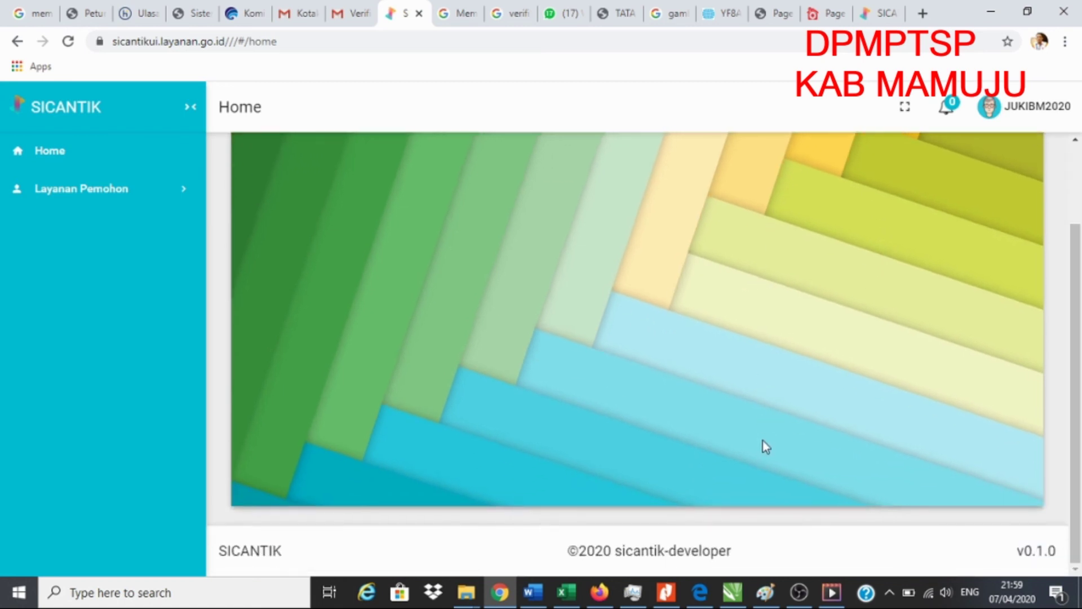
{"action": "scroll", "coordinate": [780, 418], "scroll_direction": "up", "scroll_amount": 3}
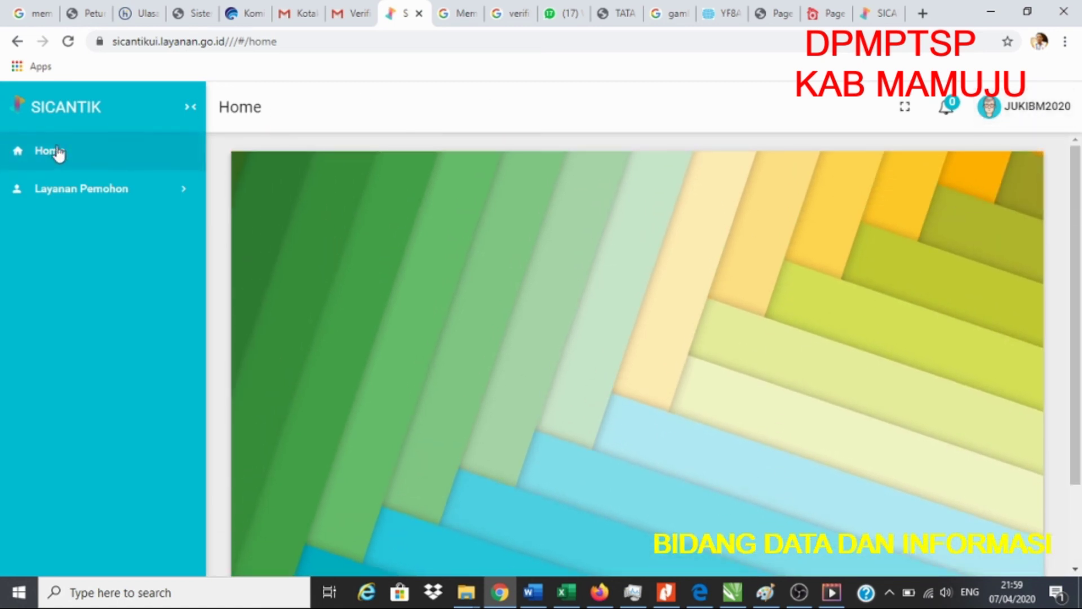
{"action": "scroll", "coordinate": [550, 392], "scroll_direction": "down", "scroll_amount": 2}
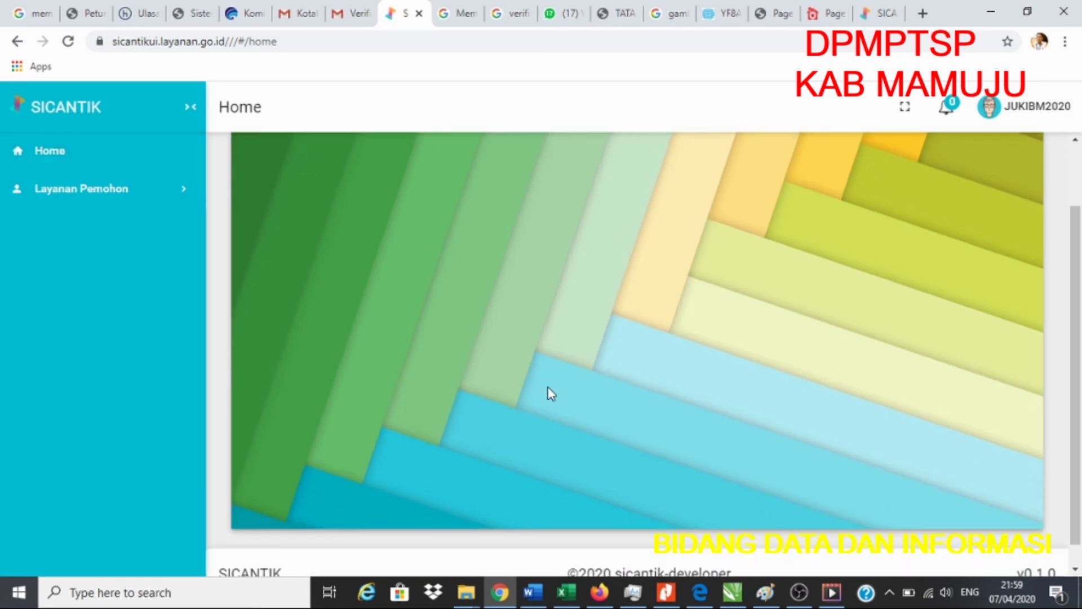